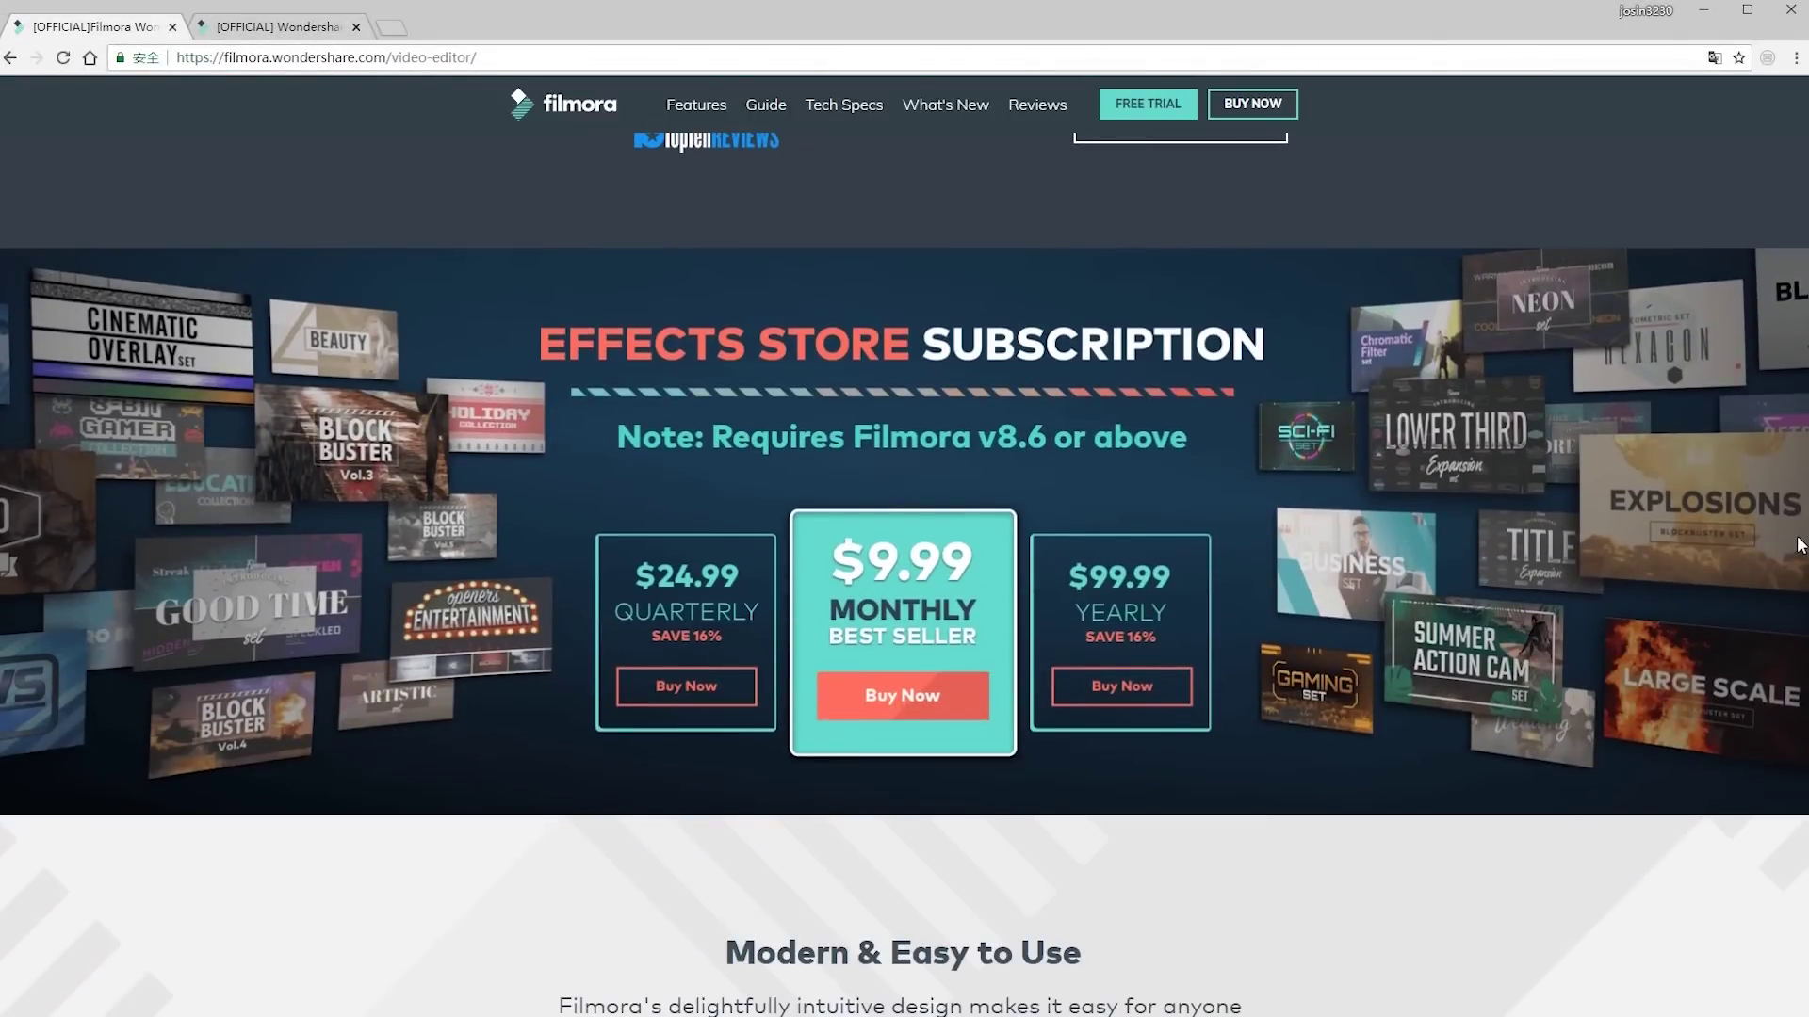
pyautogui.moveTo(1802, 545); pyautogui.dragTo(1802, 597)
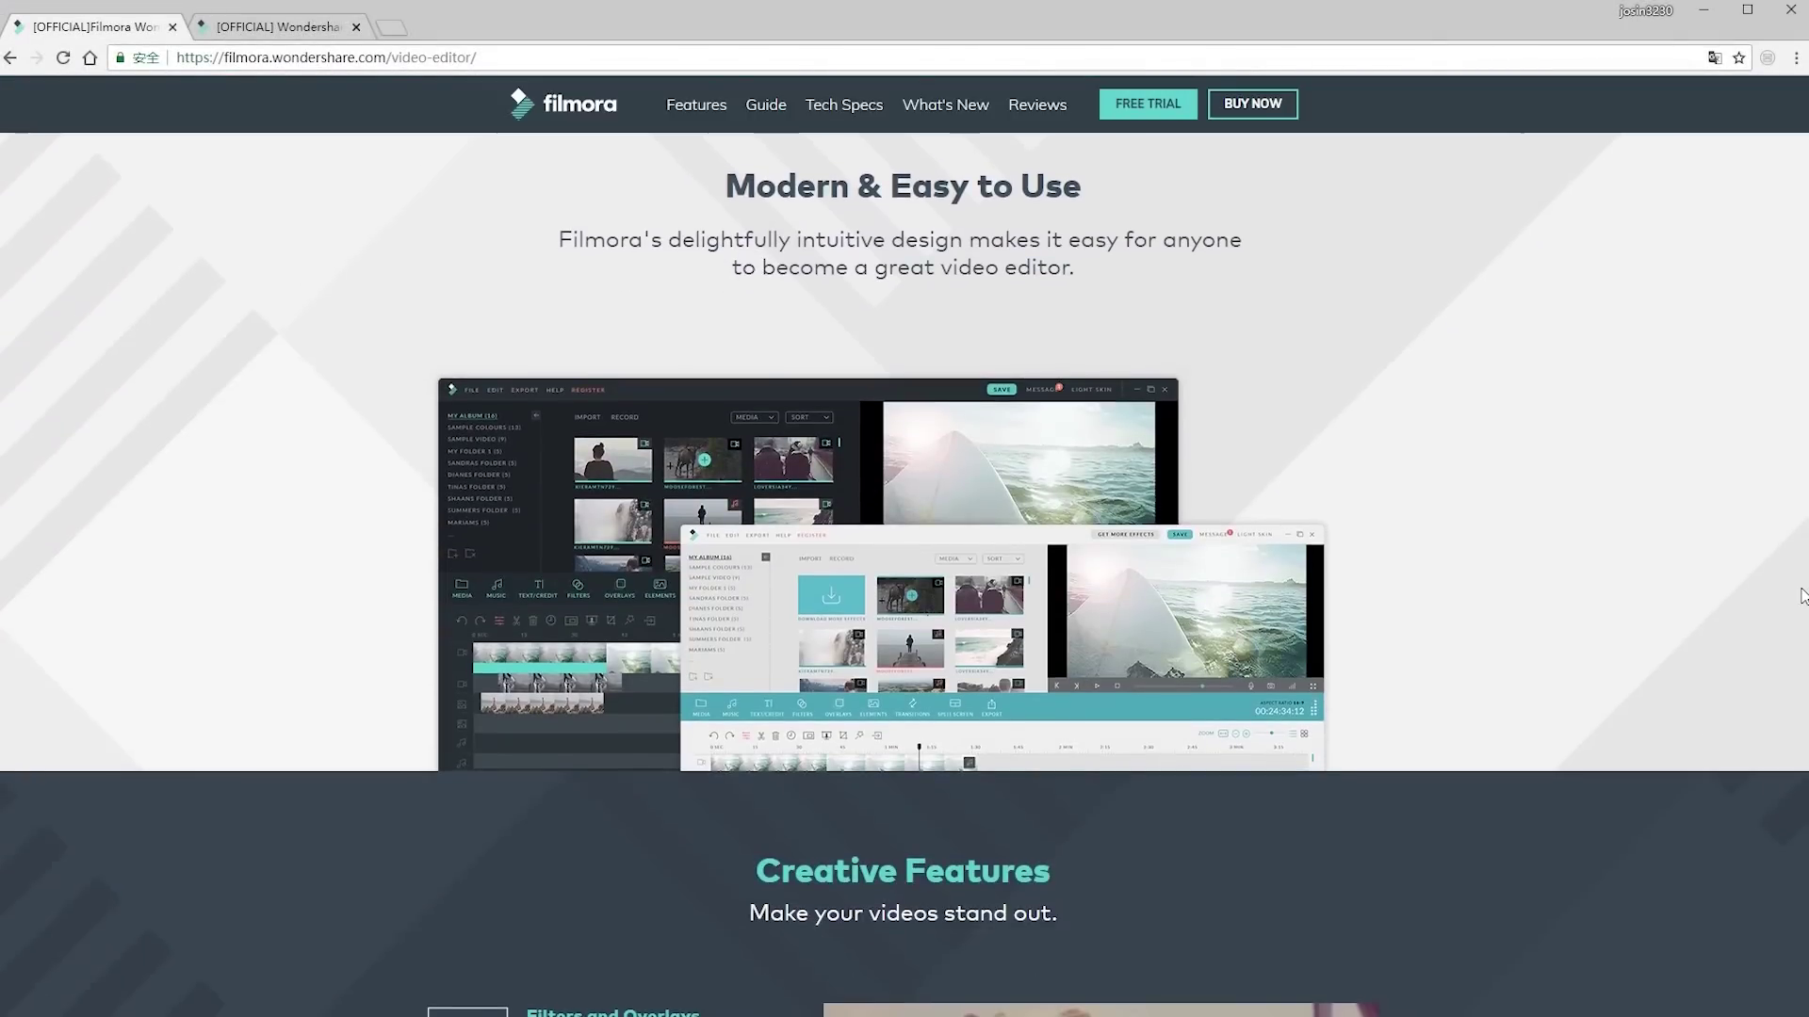
pyautogui.scroll(-4, 1709, 310)
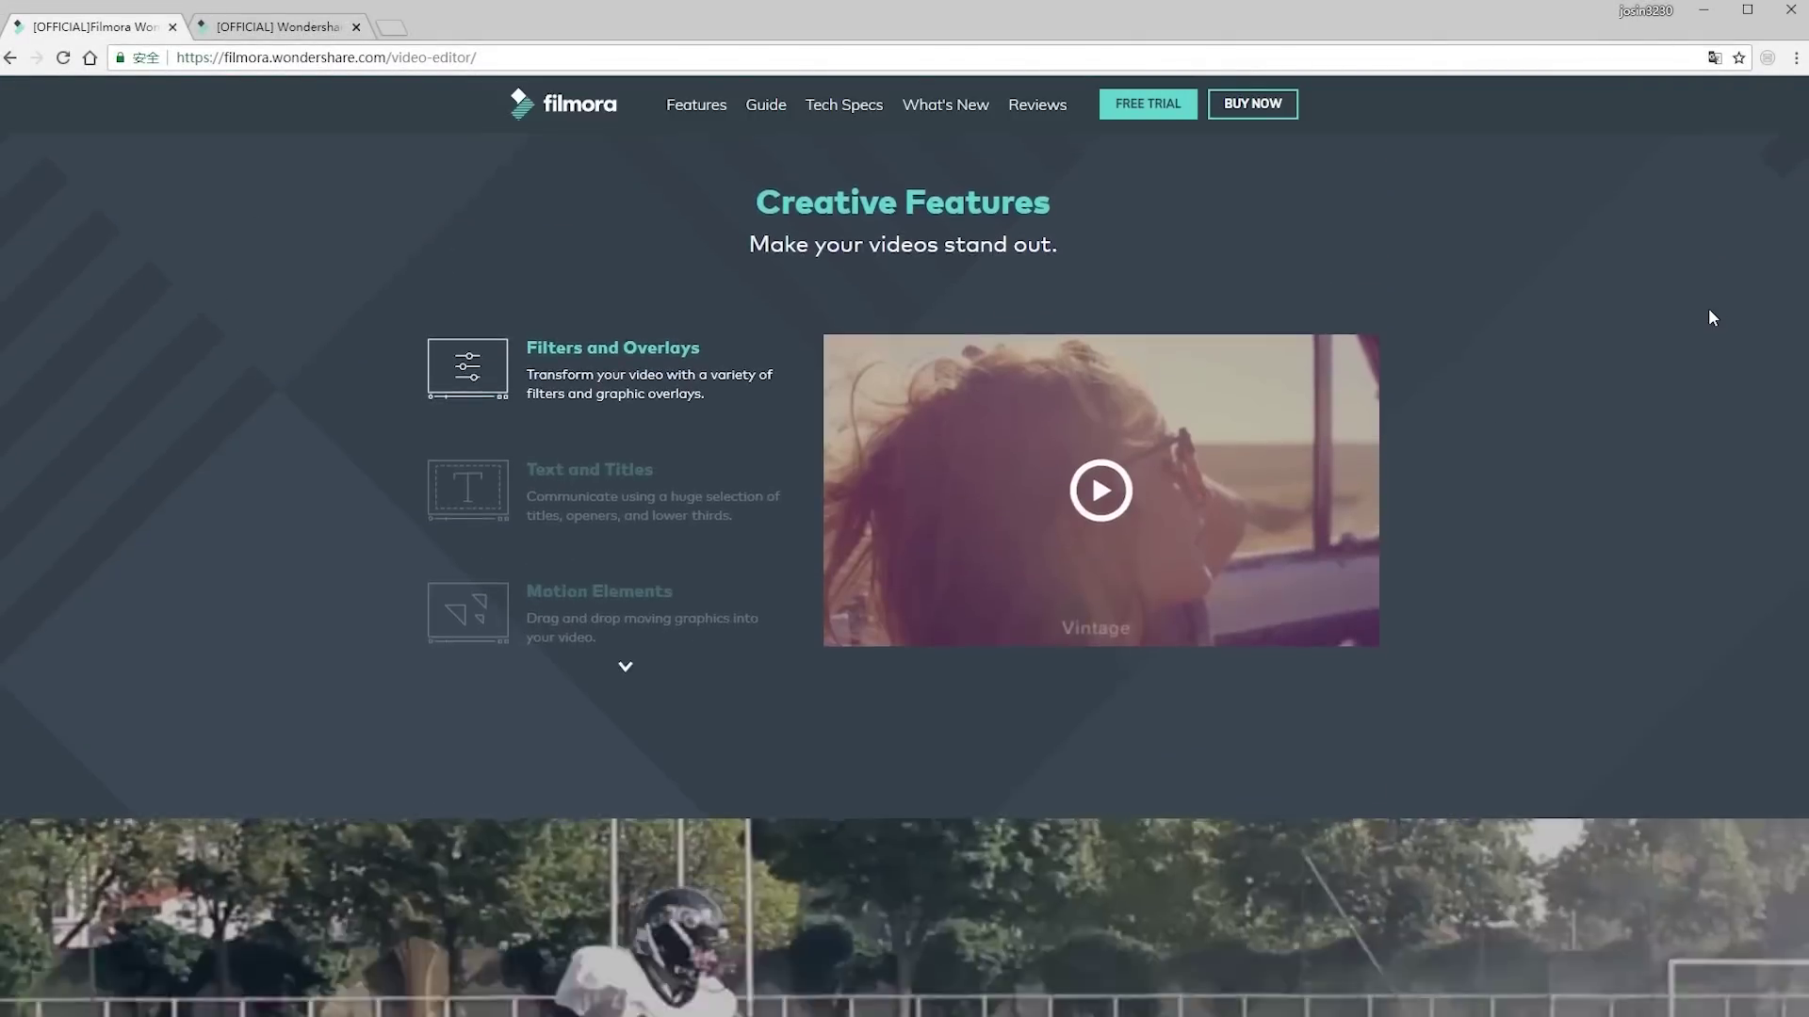
pyautogui.scroll(-3, 1708, 311)
pyautogui.scroll(-2, 1709, 311)
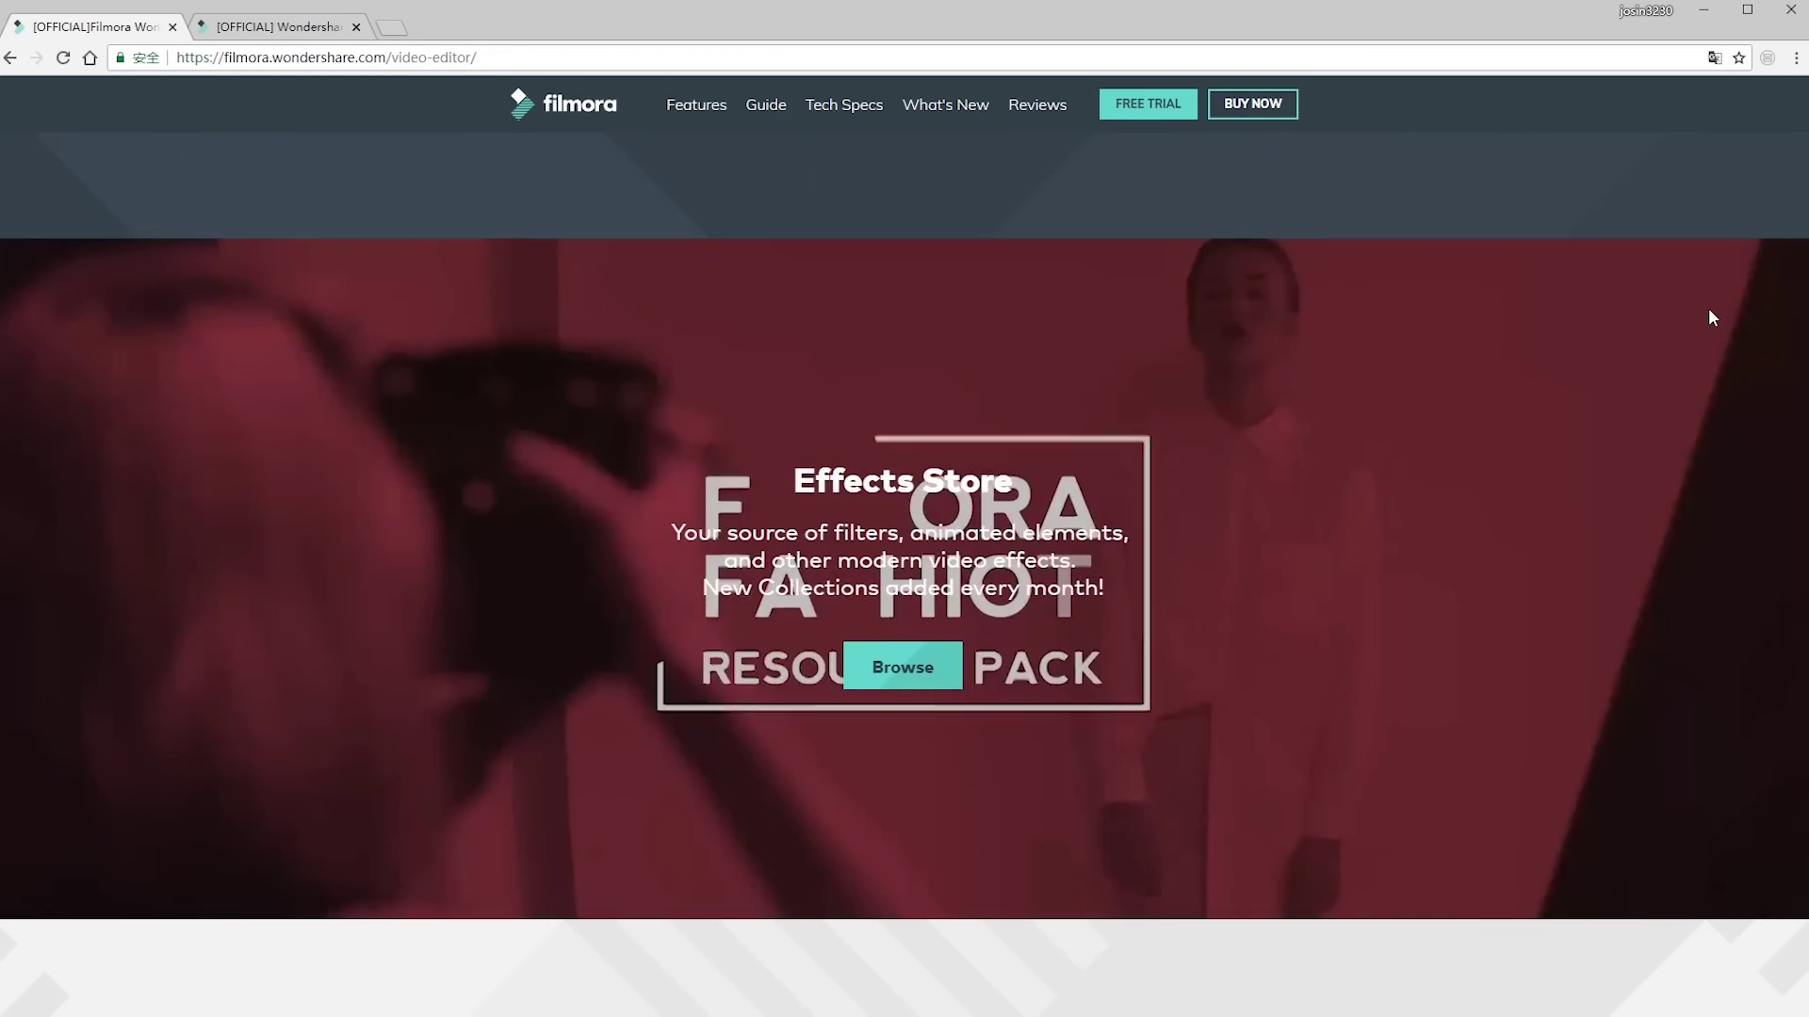
pyautogui.scroll(-5, 1708, 317)
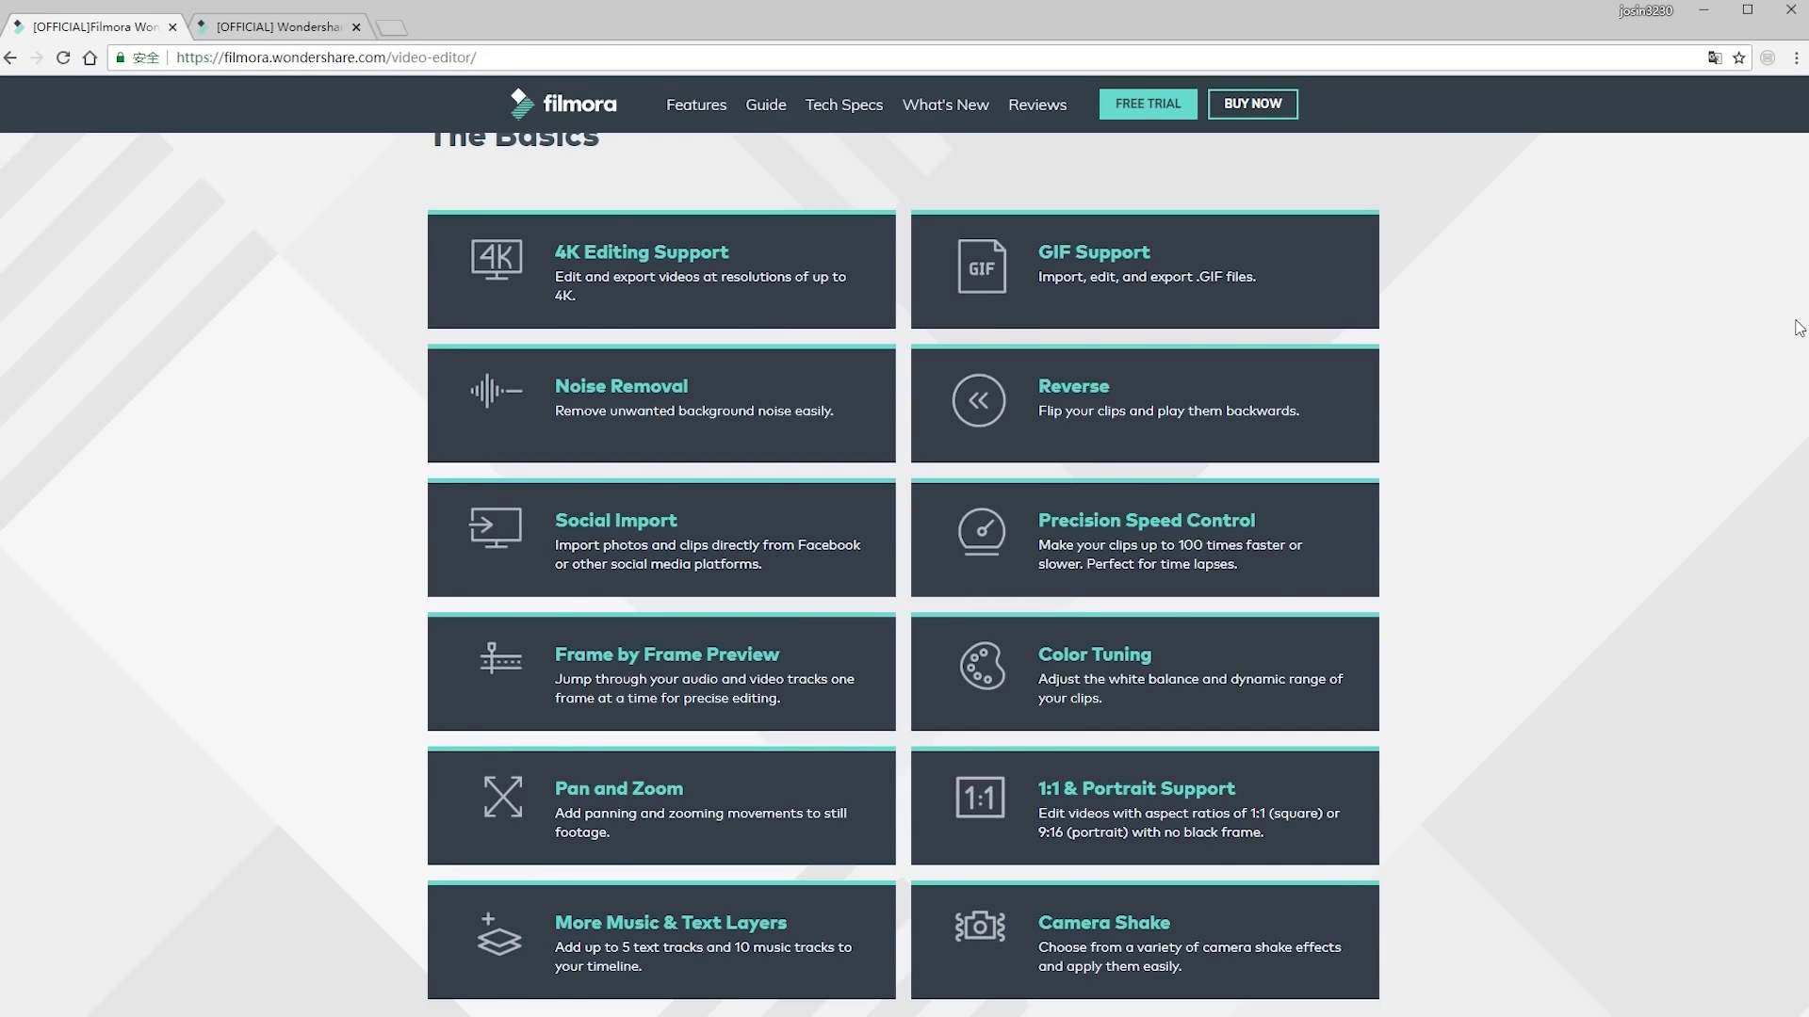
pyautogui.scroll(-5, 1799, 328)
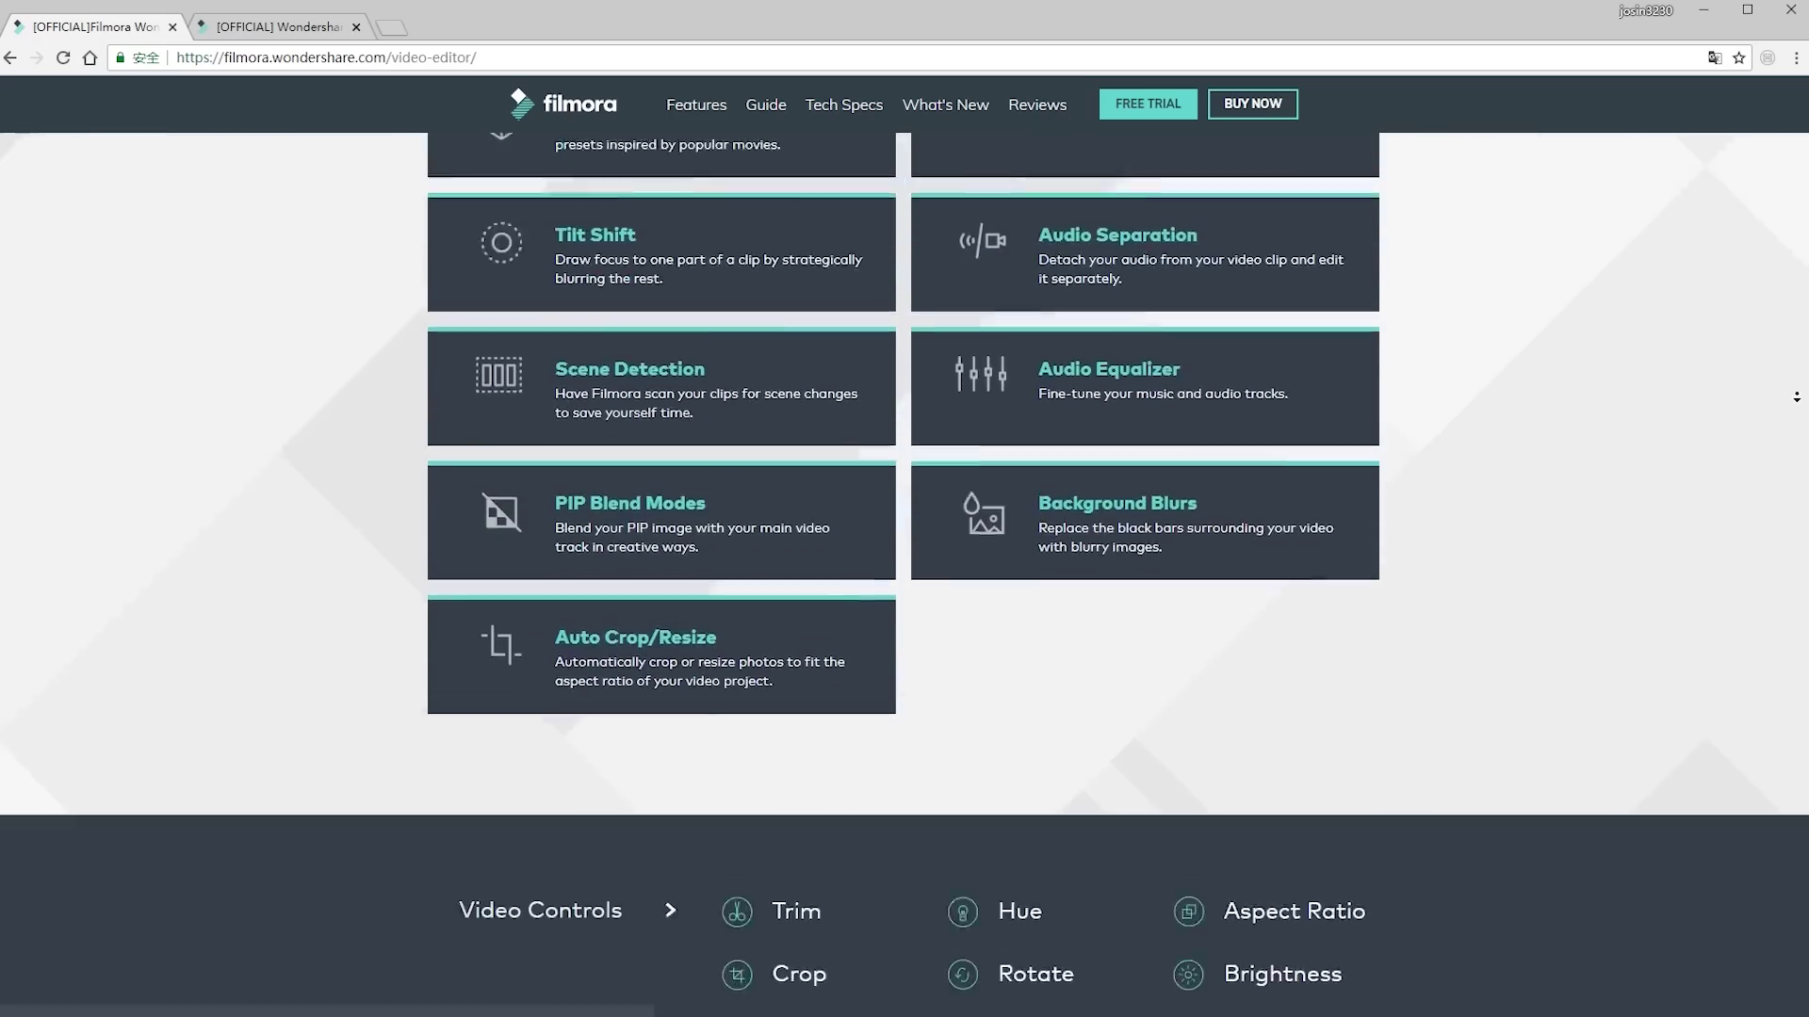
pyautogui.scroll(-3, 1798, 329)
pyautogui.scroll(-3, 1797, 328)
pyautogui.scroll(-3, 1798, 329)
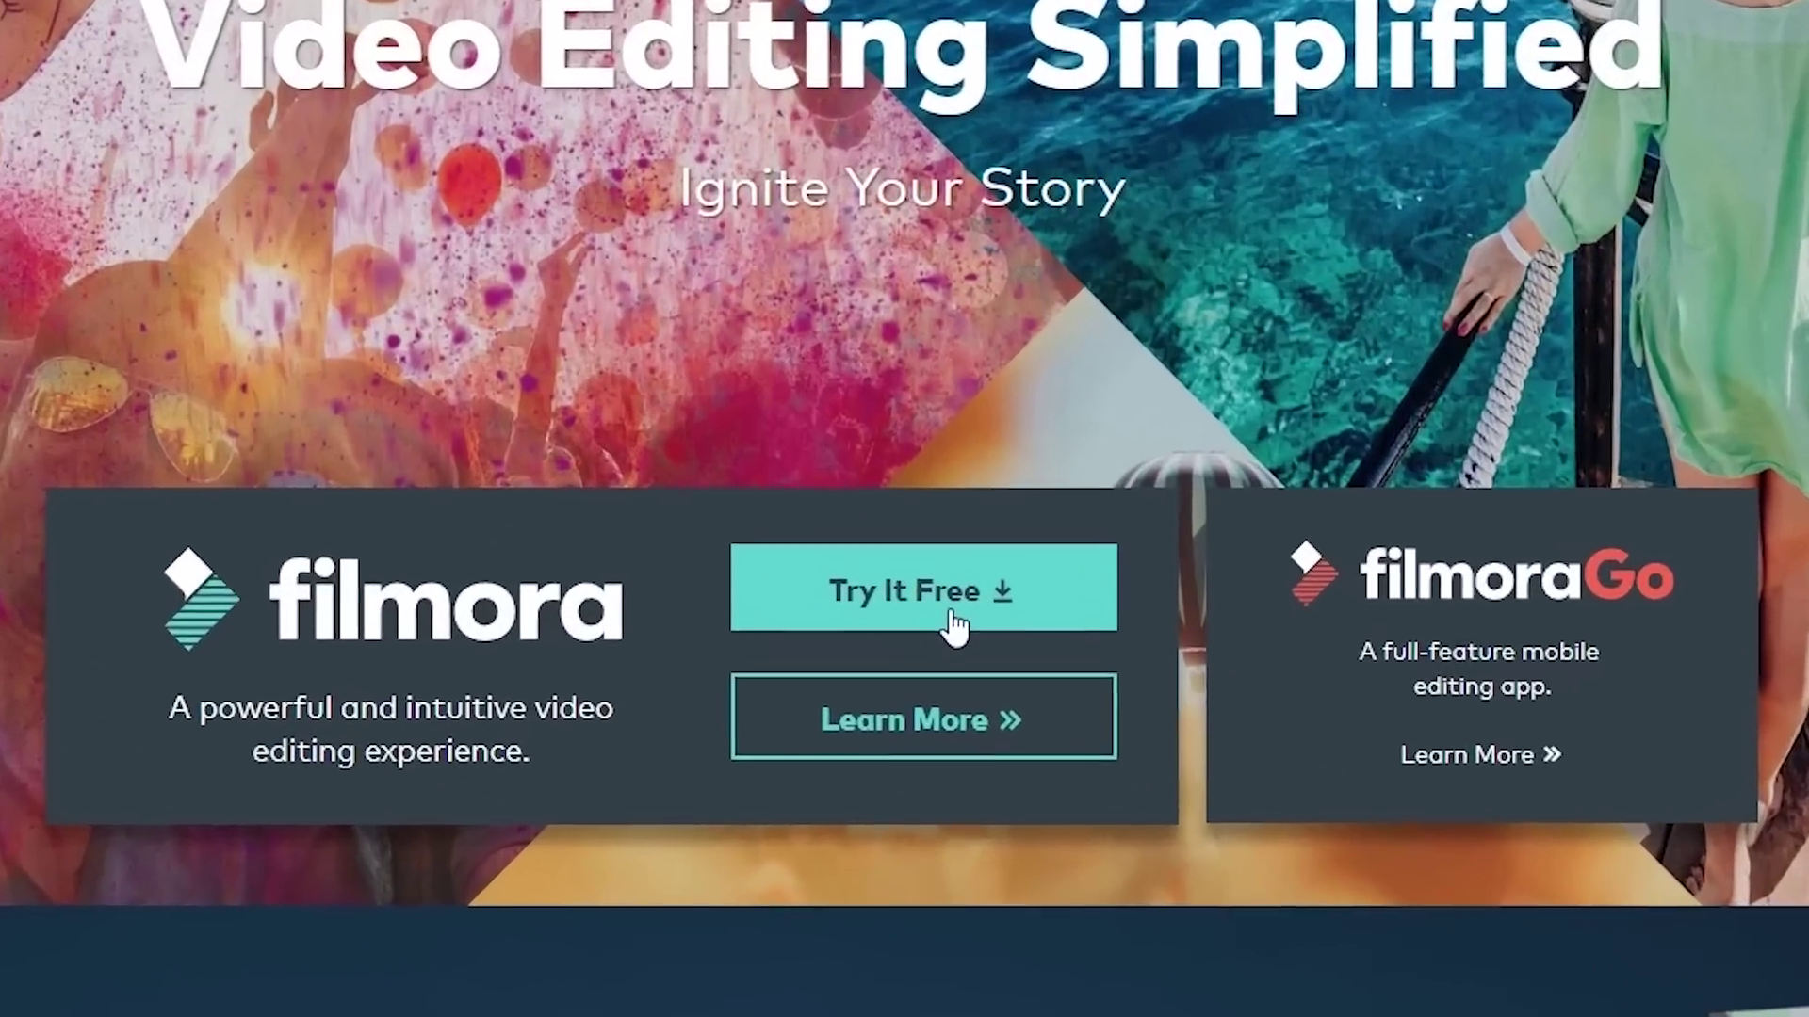
# Step: Request the Filmora free trial download from the Wondershare home page
pyautogui.click(943, 687)
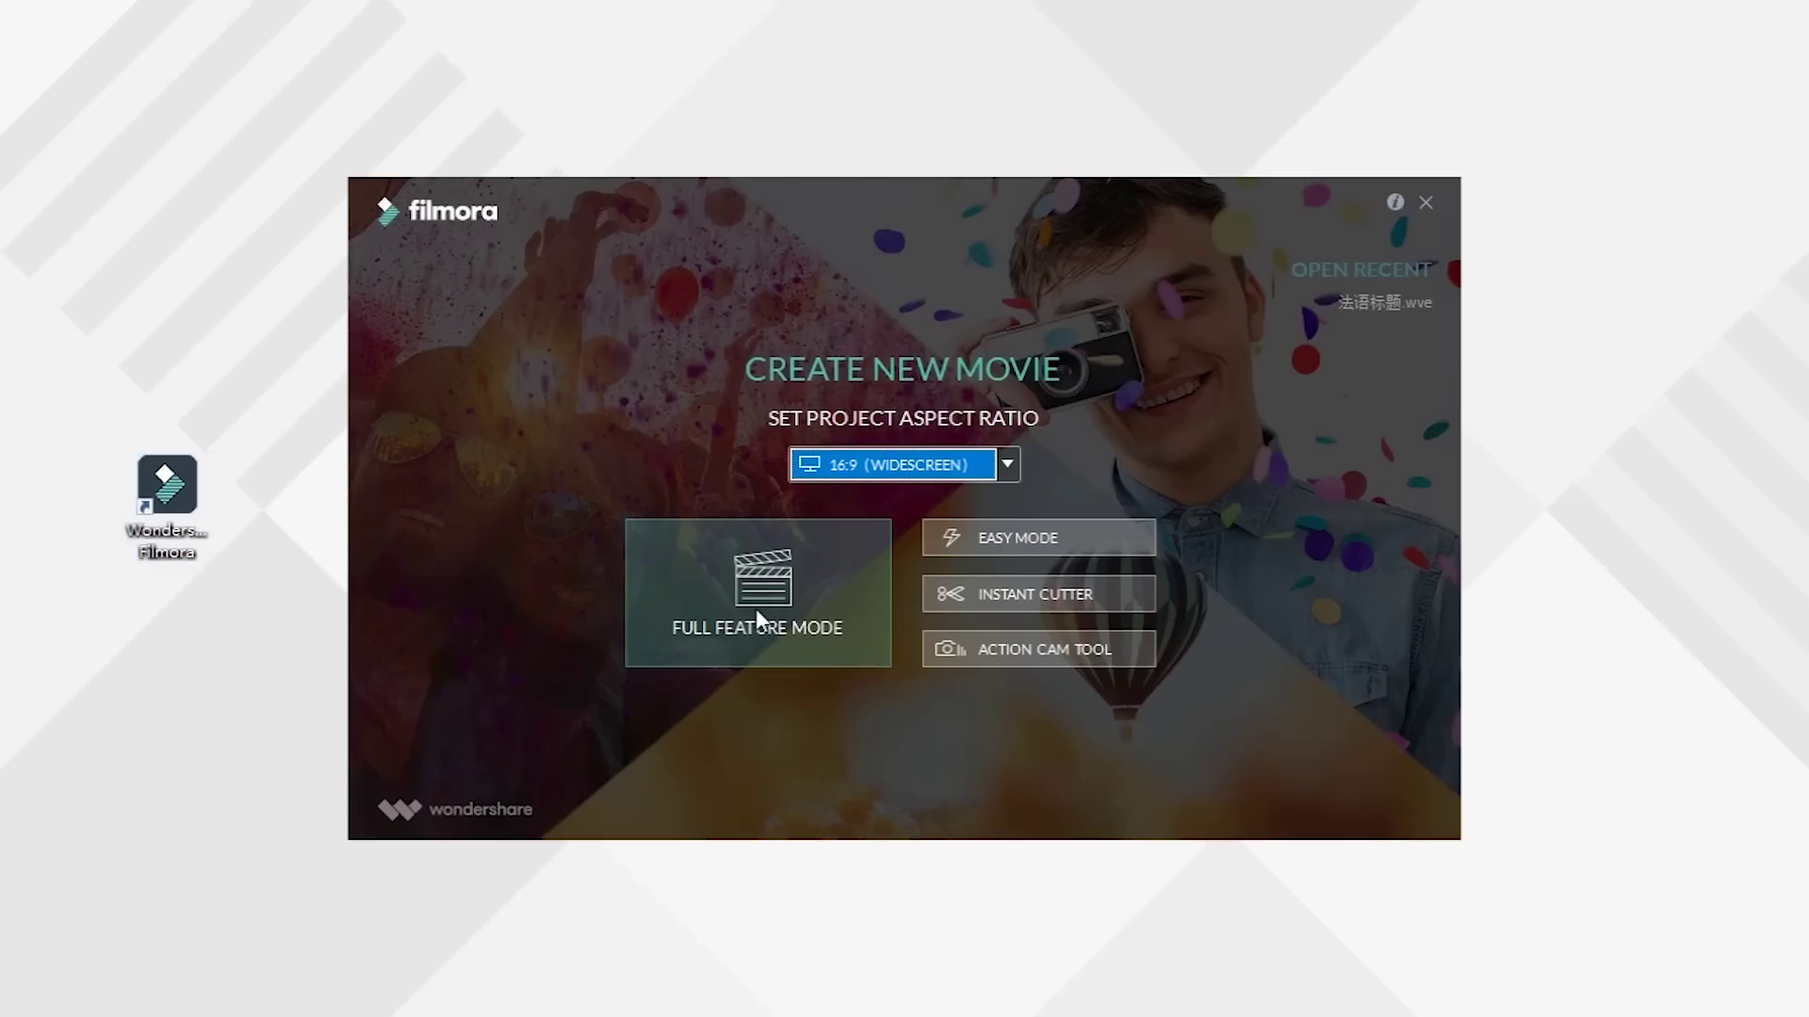
# Step: Enter Full Feature Mode and browse the Effects Store's complete list of effect packs
pyautogui.click(755, 608)
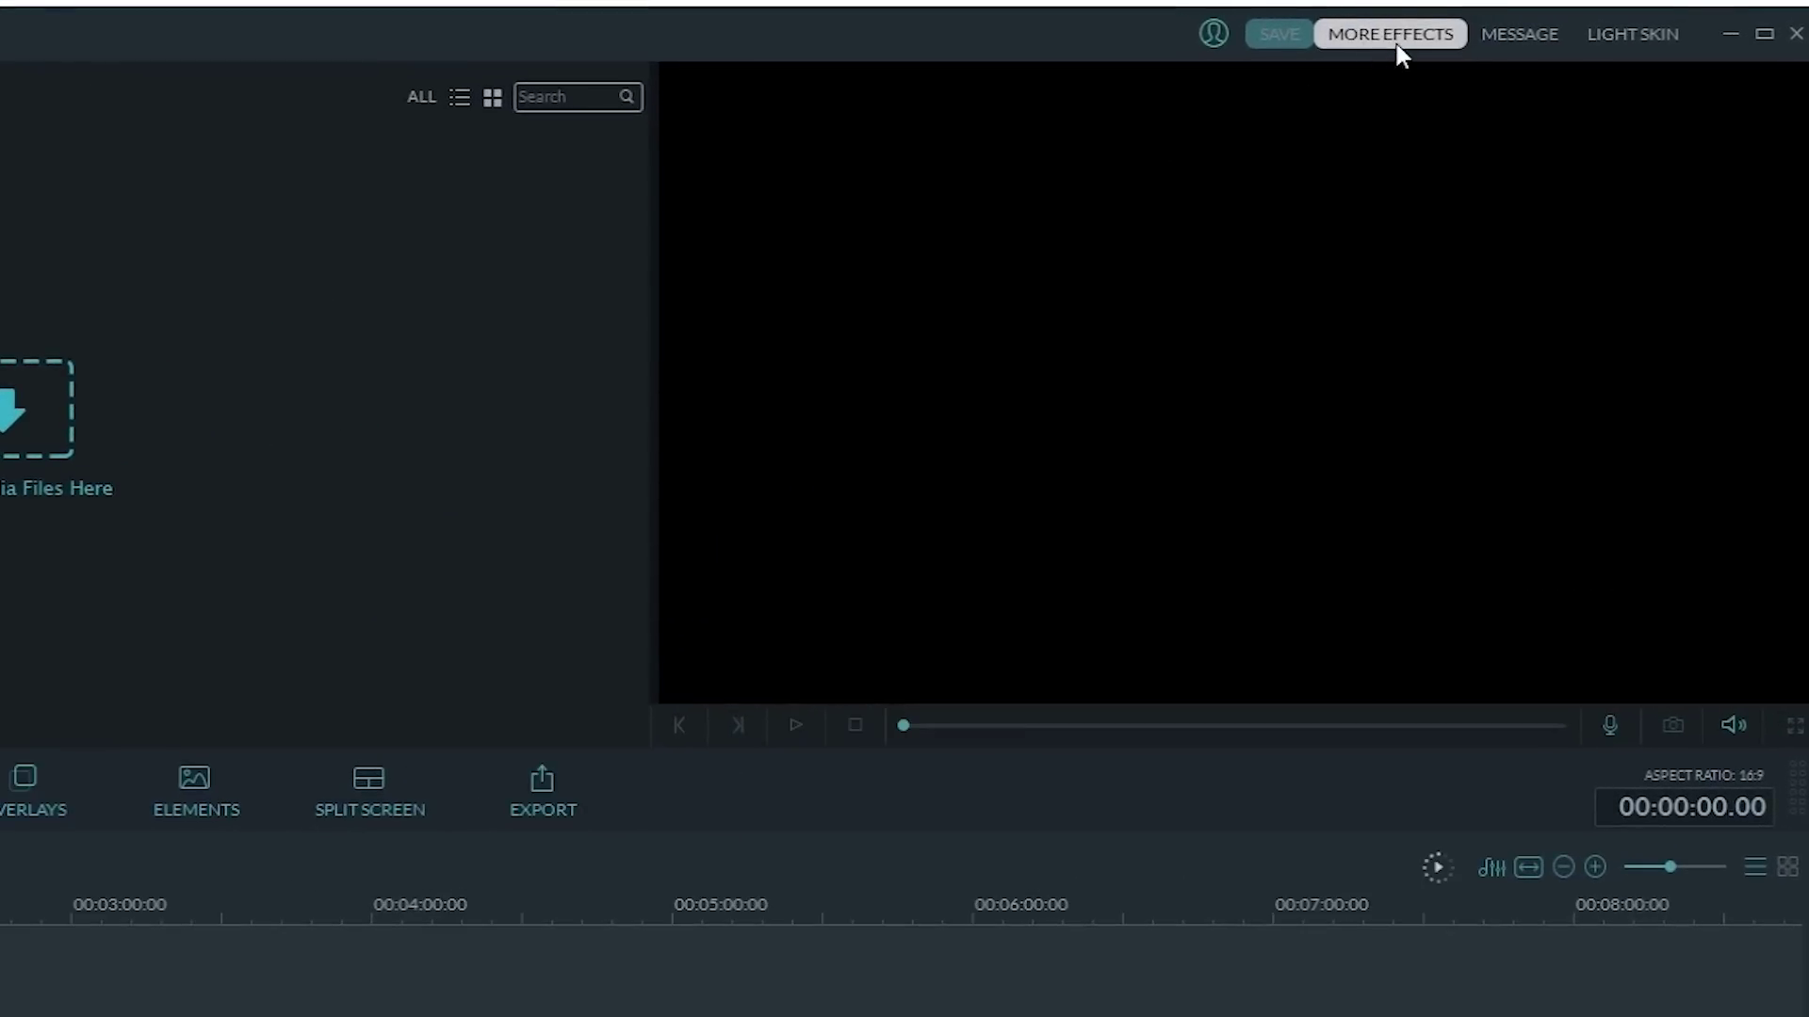
pyautogui.click(1395, 39)
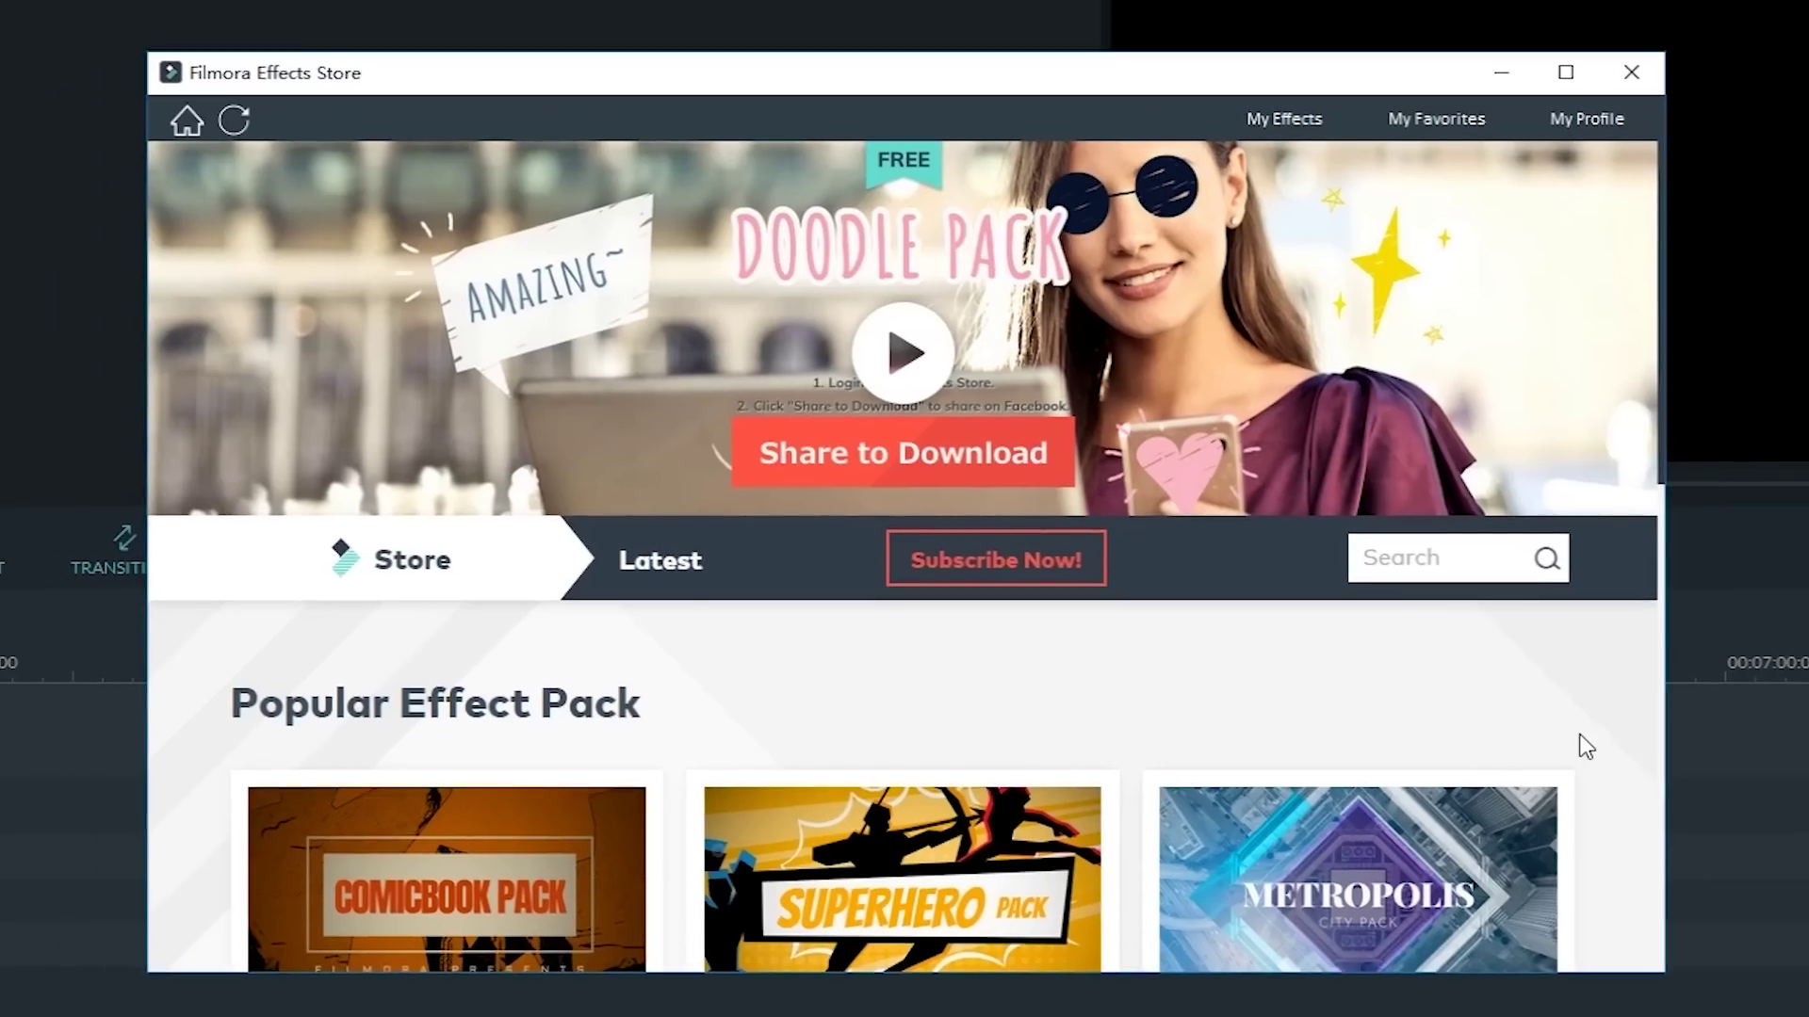
pyautogui.scroll(-10, 1584, 746)
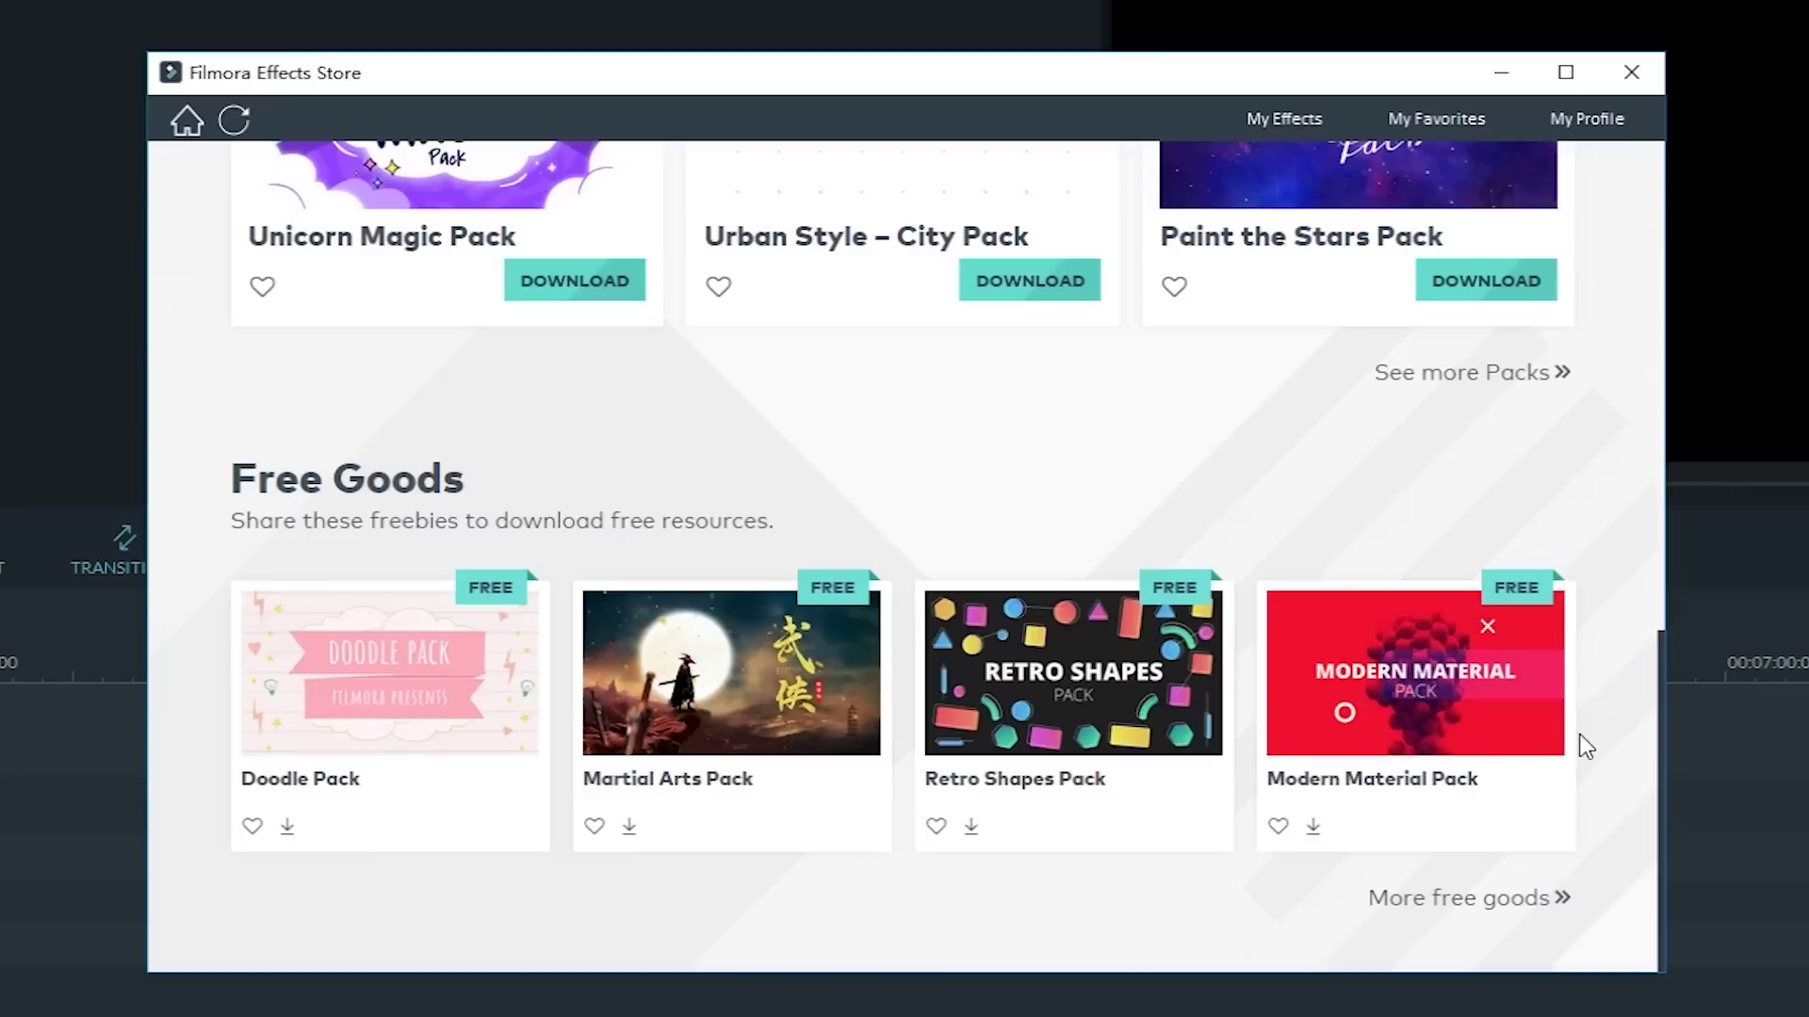
pyautogui.click(1507, 375)
pyautogui.scroll(-10, 1598, 613)
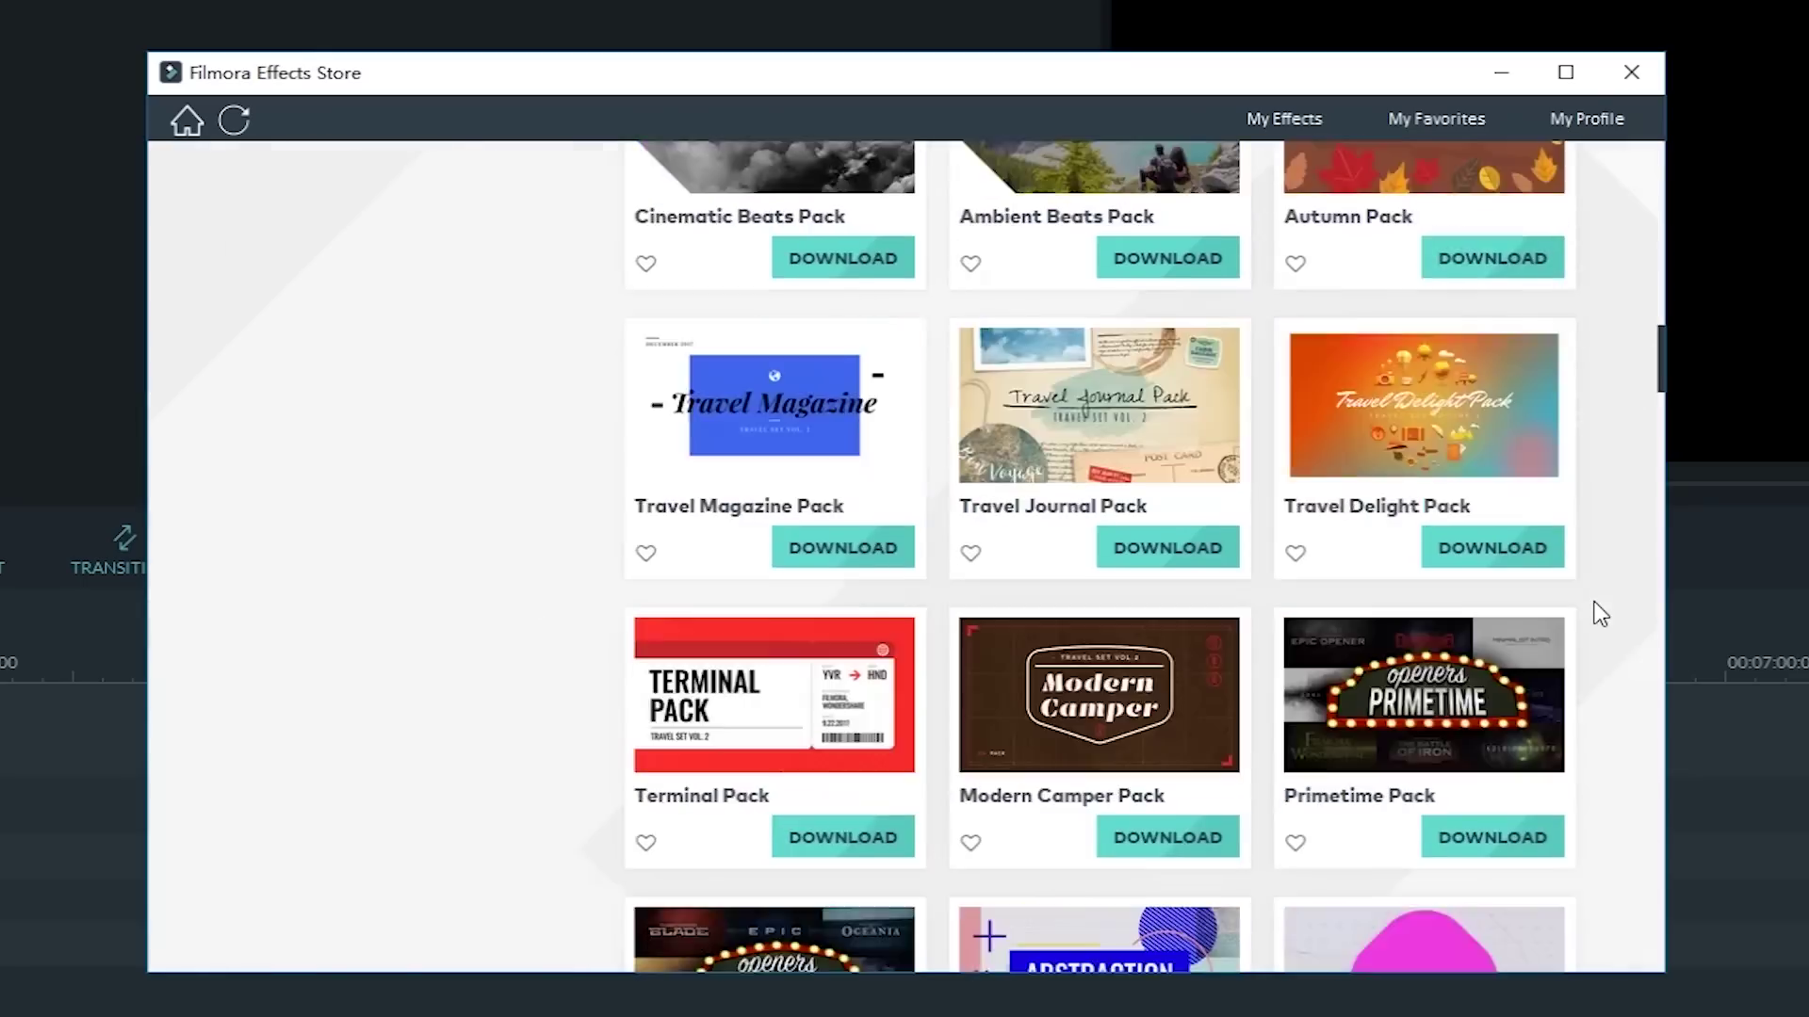
pyautogui.scroll(-5, 1599, 613)
pyautogui.scroll(-5, 1599, 614)
pyautogui.scroll(-5, 1599, 613)
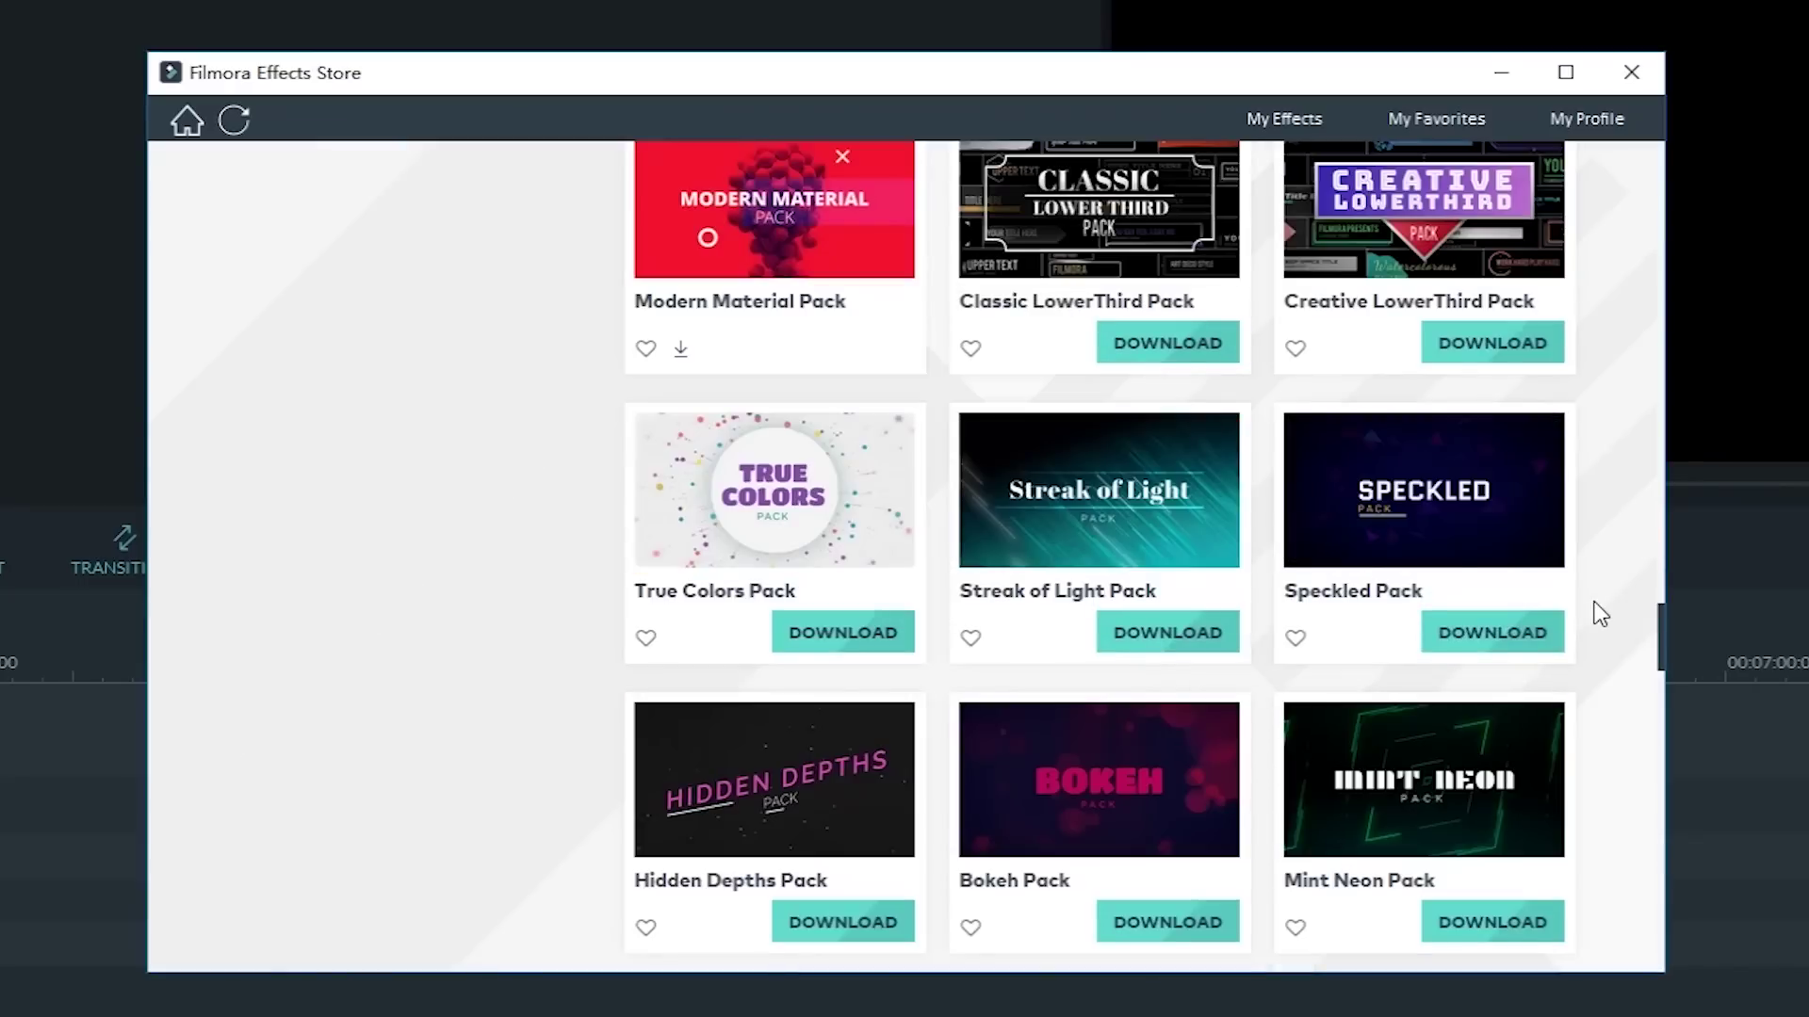
pyautogui.scroll(-5, 1598, 614)
pyautogui.scroll(-4, 1599, 613)
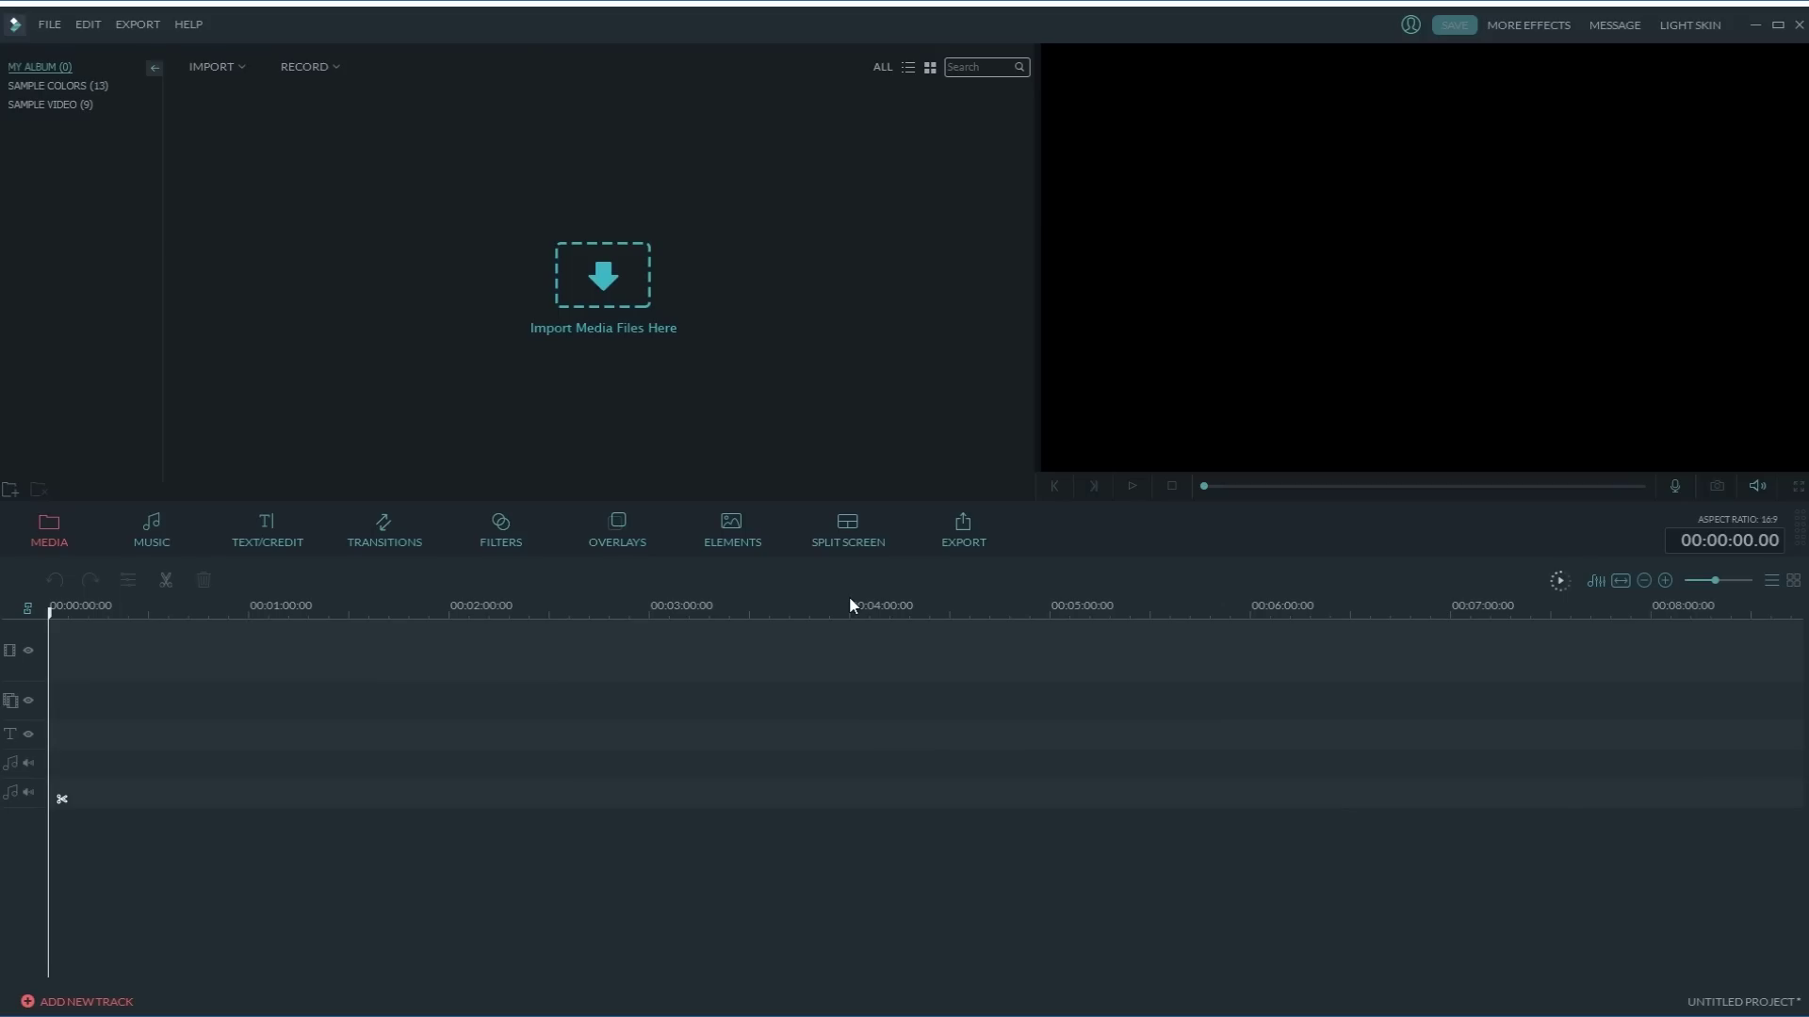
# Step: Import the two racing MP4 clips, preview them, and place both on the video track
pyautogui.click(604, 292)
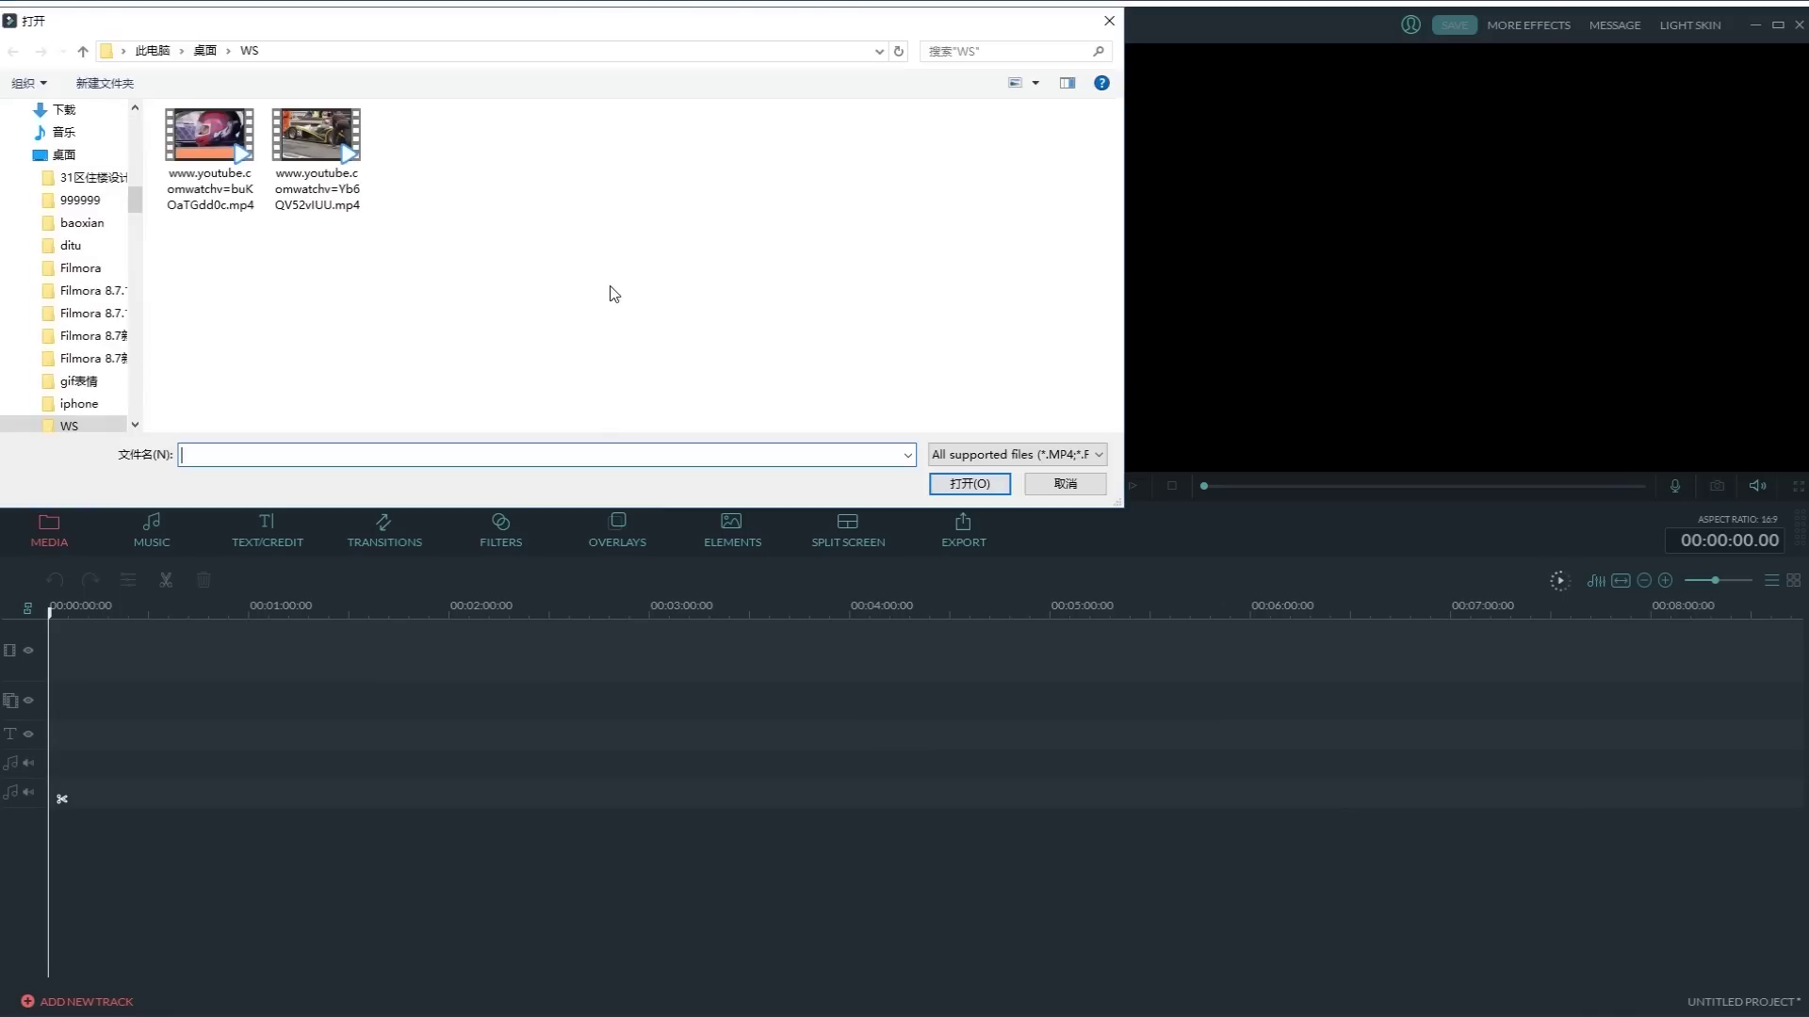
pyautogui.moveTo(585, 264)
pyautogui.mouseDown()
pyautogui.moveTo(283, 139)
pyautogui.moveTo(163, 114)
pyautogui.mouseUp()
pyautogui.click(980, 485)
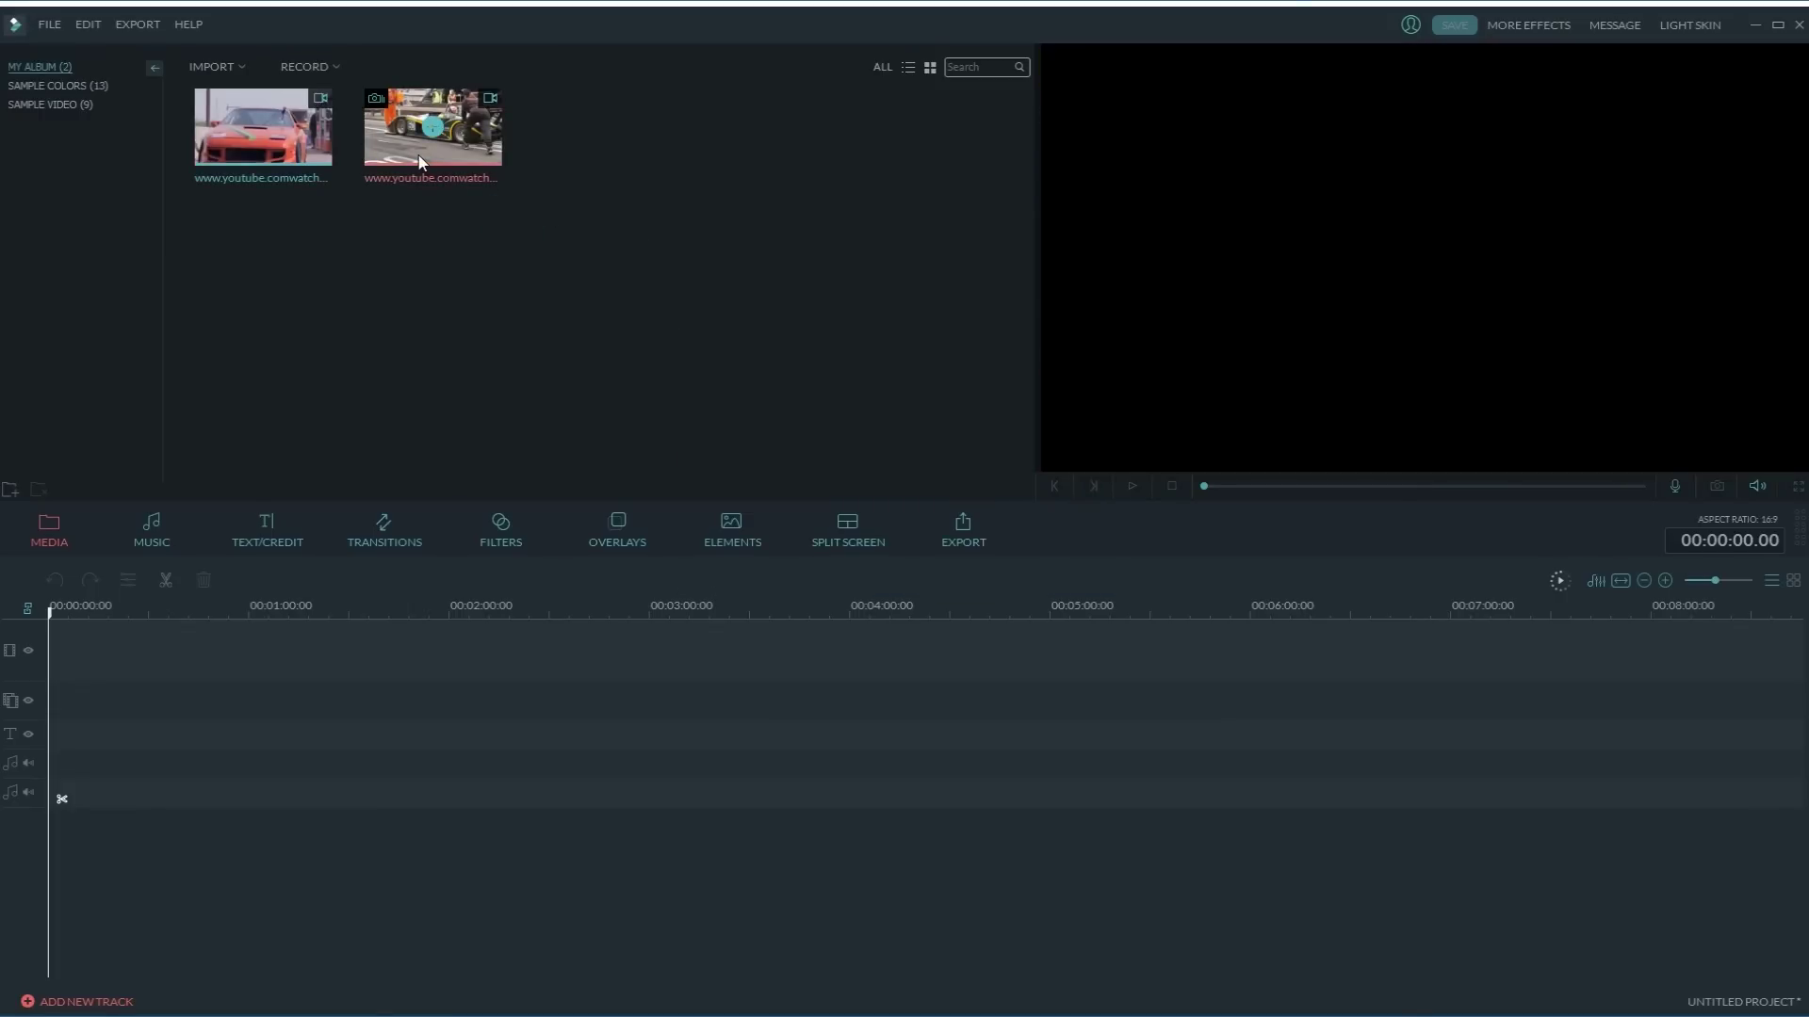
pyautogui.click(420, 162)
pyautogui.doubleClick(322, 156)
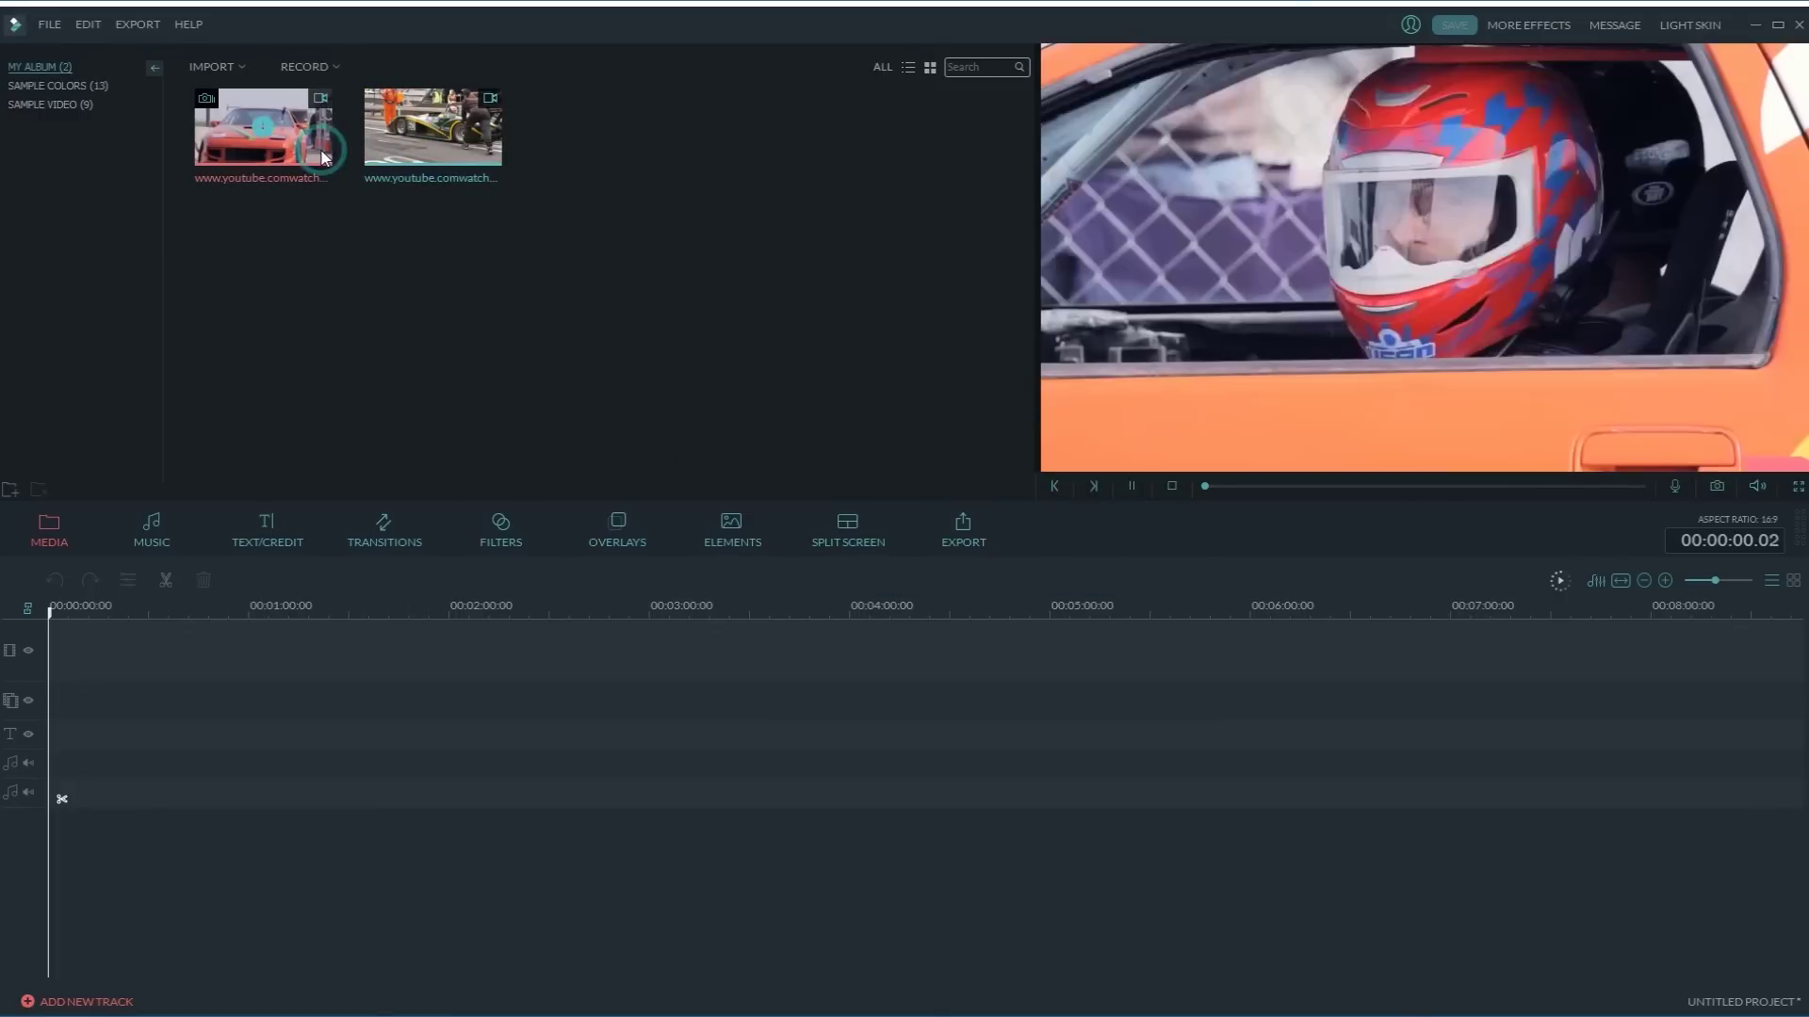
pyautogui.moveTo(487, 239)
pyautogui.mouseDown()
pyautogui.moveTo(251, 114)
pyautogui.moveTo(137, 639)
pyautogui.moveTo(100, 605)
pyautogui.mouseUp()
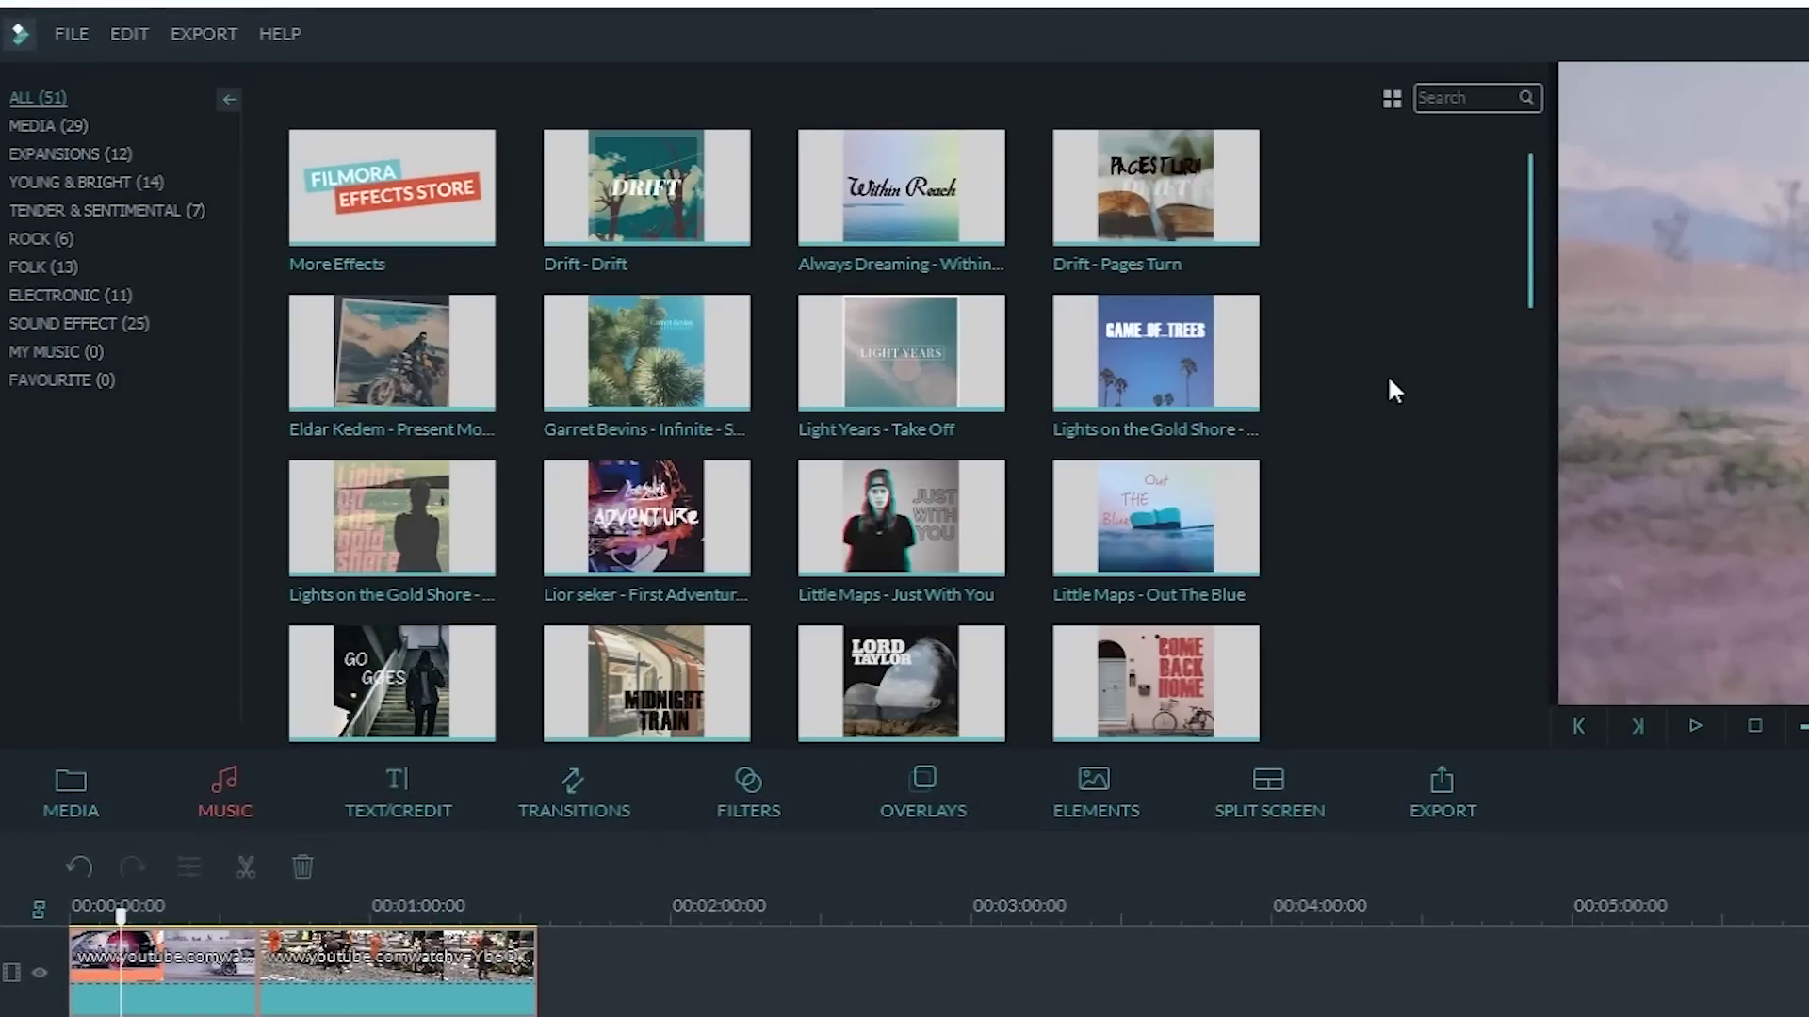
pyautogui.scroll(-5, 1387, 375)
pyautogui.scroll(-5, 1386, 375)
pyautogui.scroll(-3, 1387, 375)
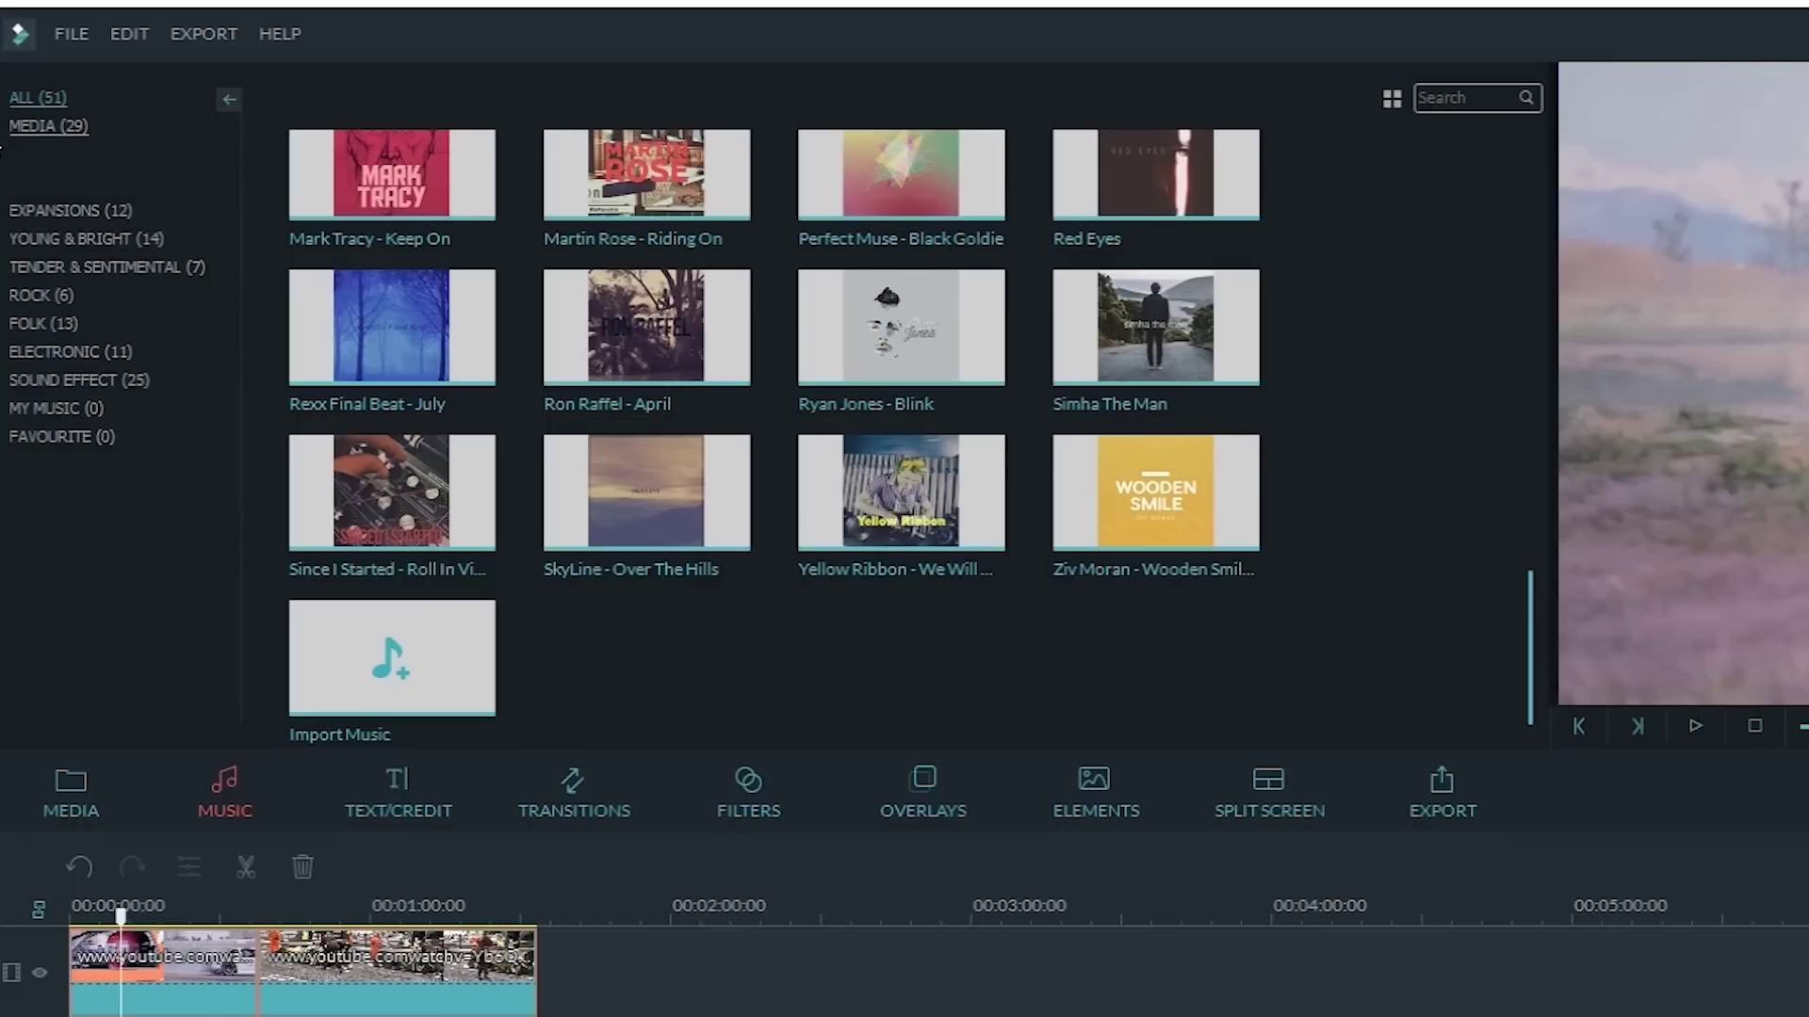
# Step: Add the RETRO 80'S song Action Hero Anthem to the start of the music track
pyautogui.click(43, 153)
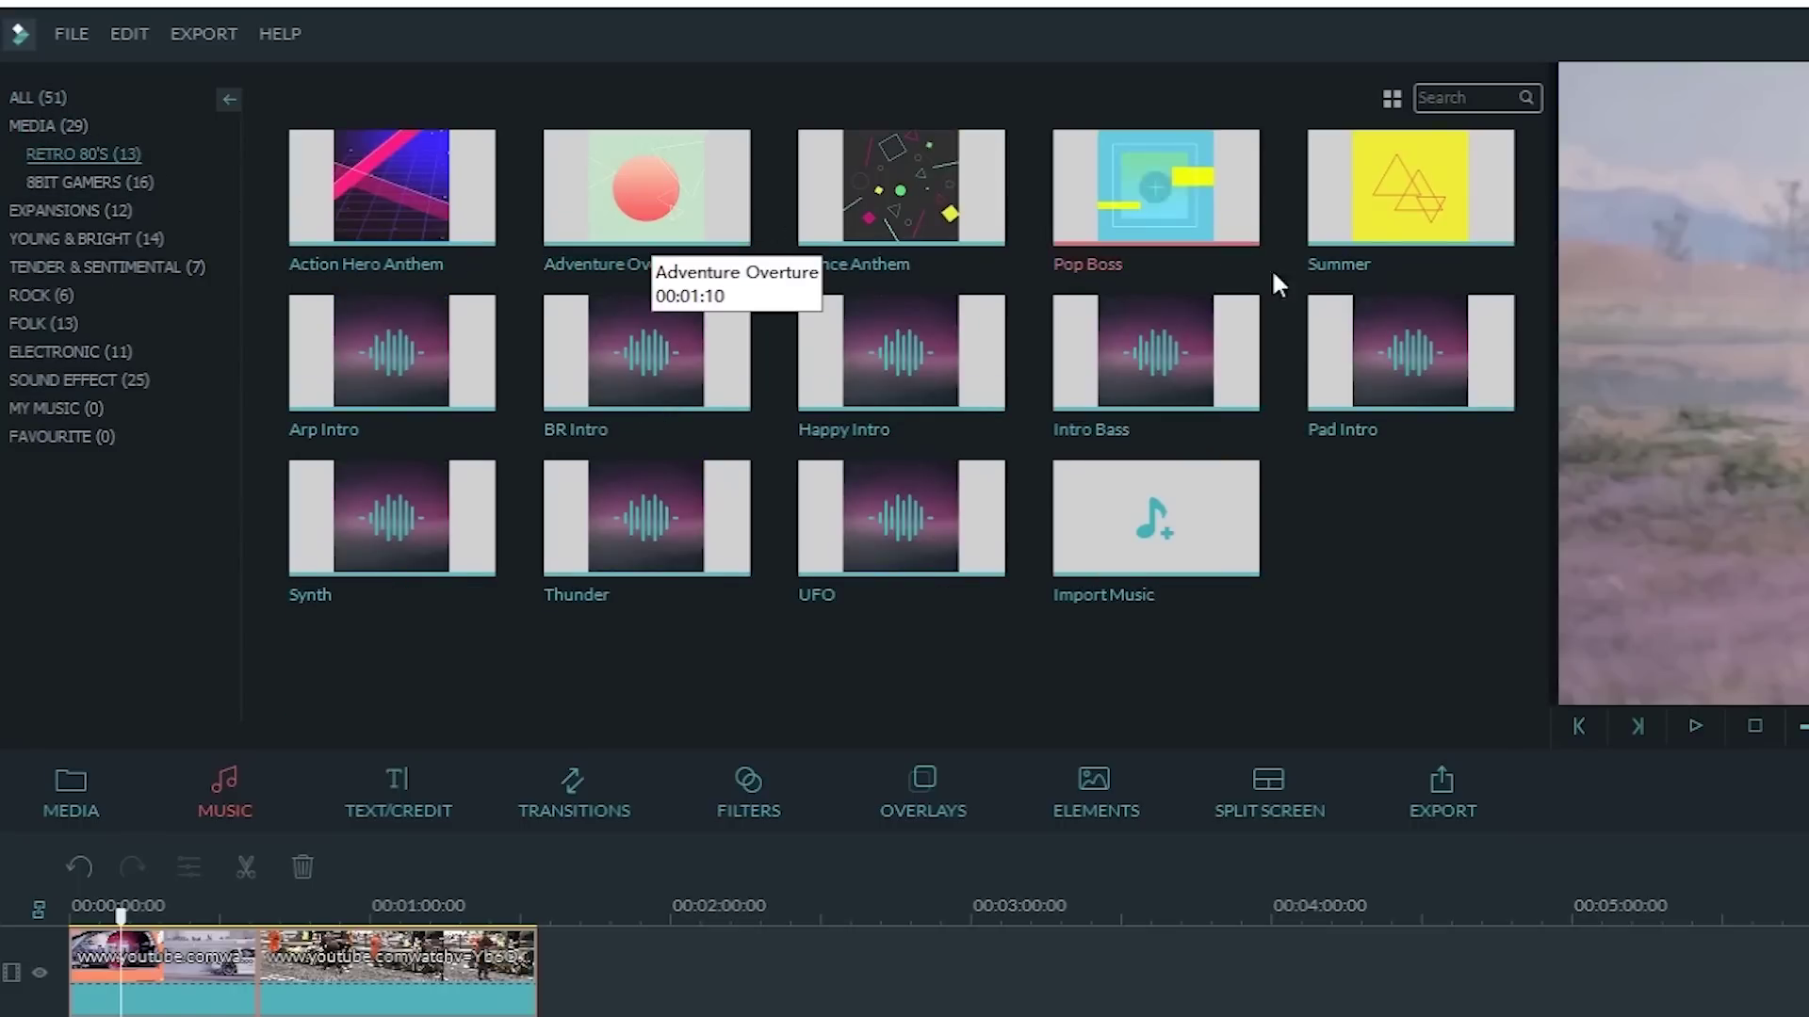
pyautogui.click(459, 226)
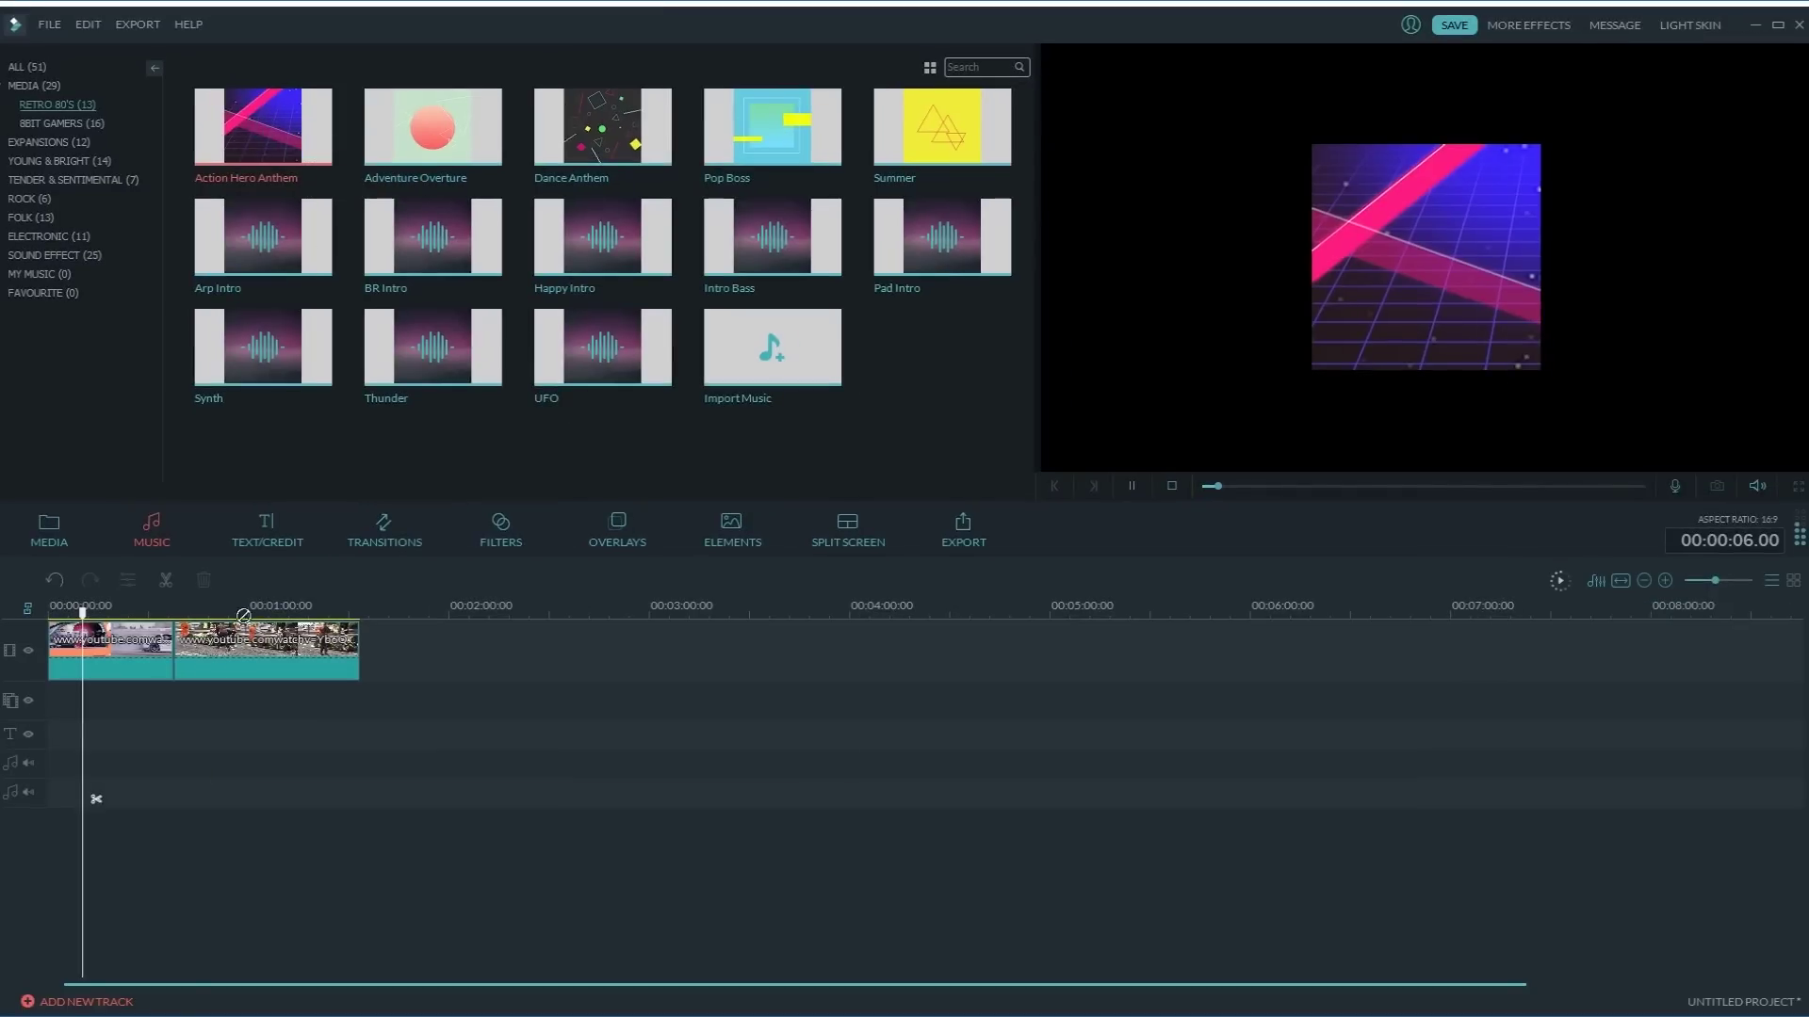
pyautogui.moveTo(98, 714); pyautogui.dragTo(54, 765)
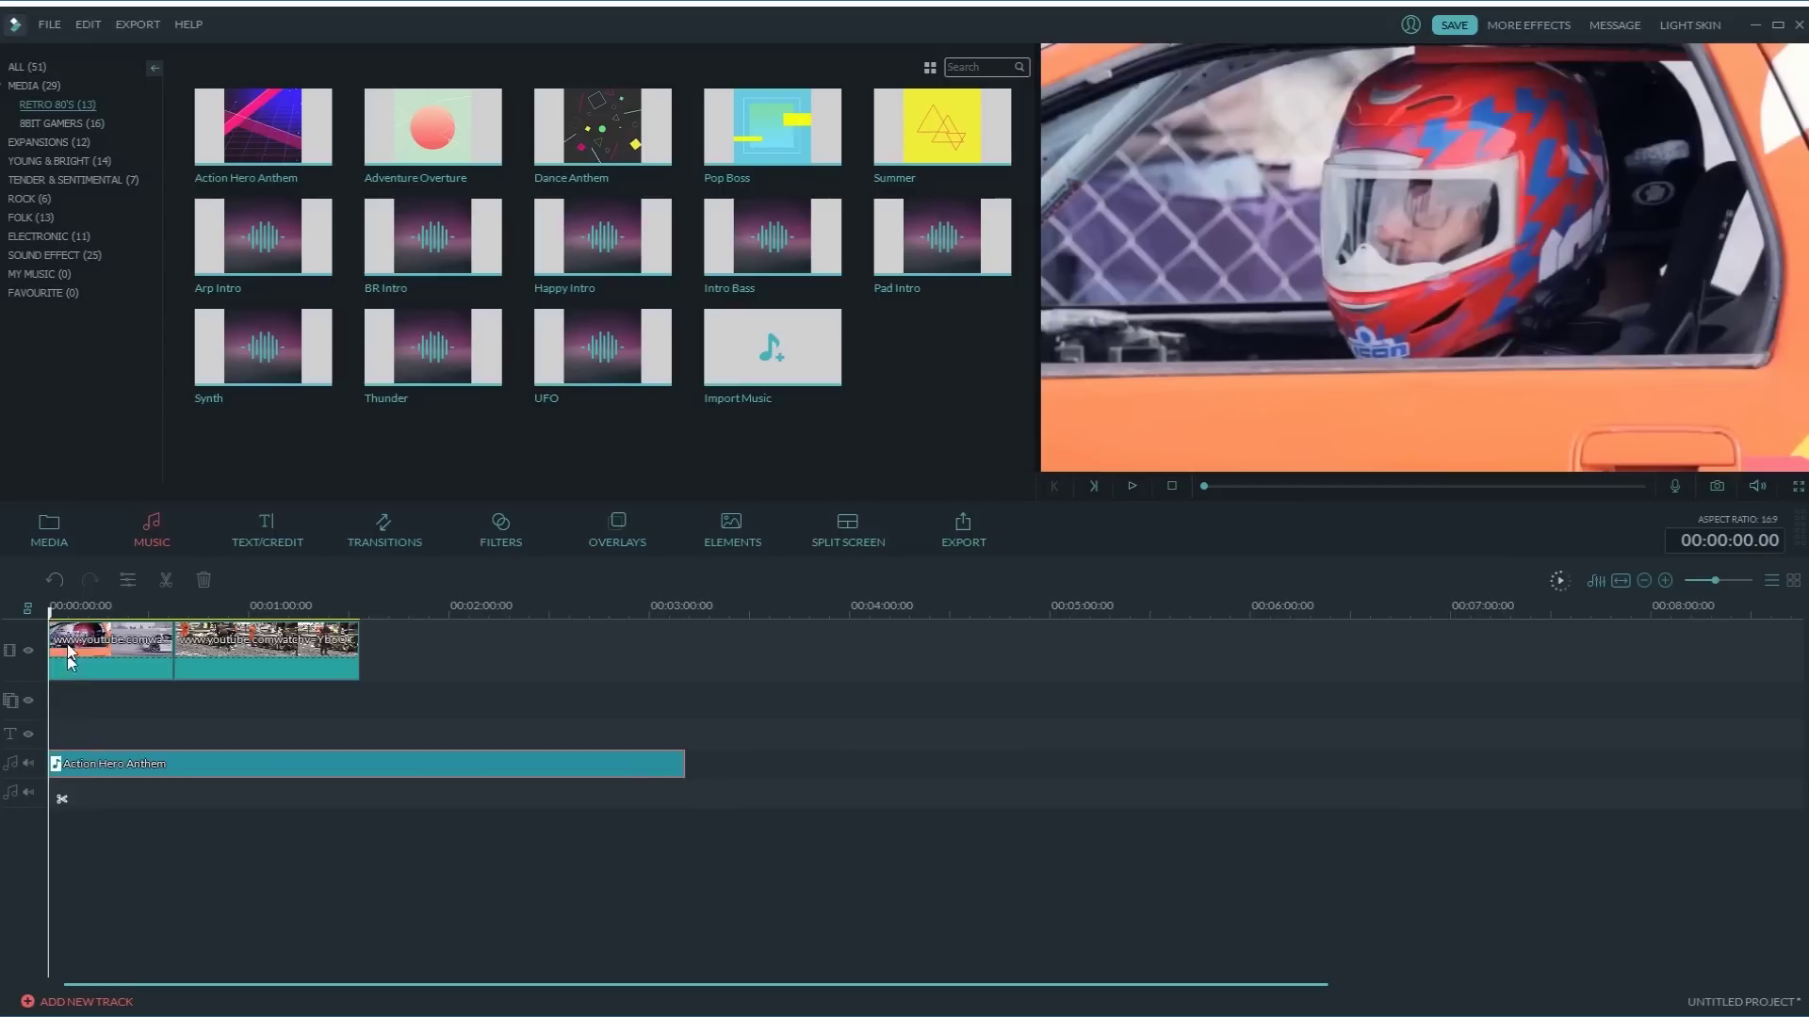
# Step: Split the music where the video ends at 1:32 and delete the leftover part
pyautogui.moveTo(51, 608); pyautogui.dragTo(355, 611)
pyautogui.click(374, 799)
pyautogui.click(206, 582)
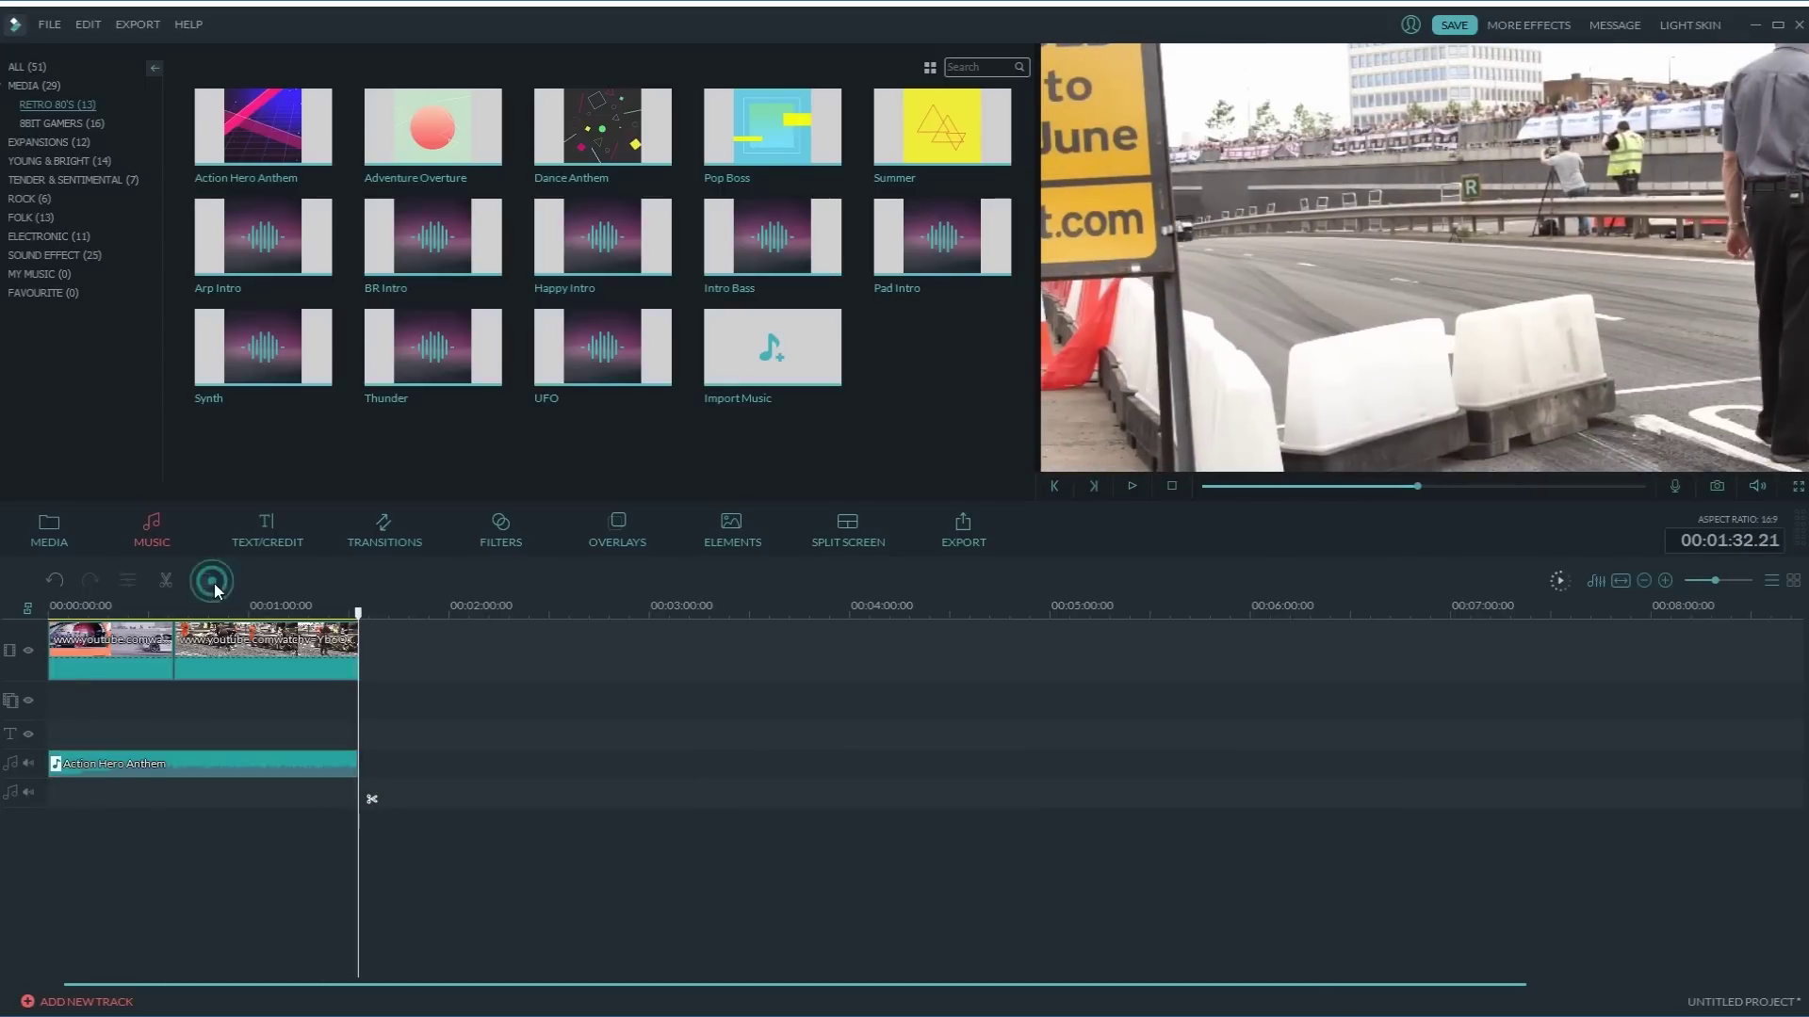
pyautogui.click(1620, 581)
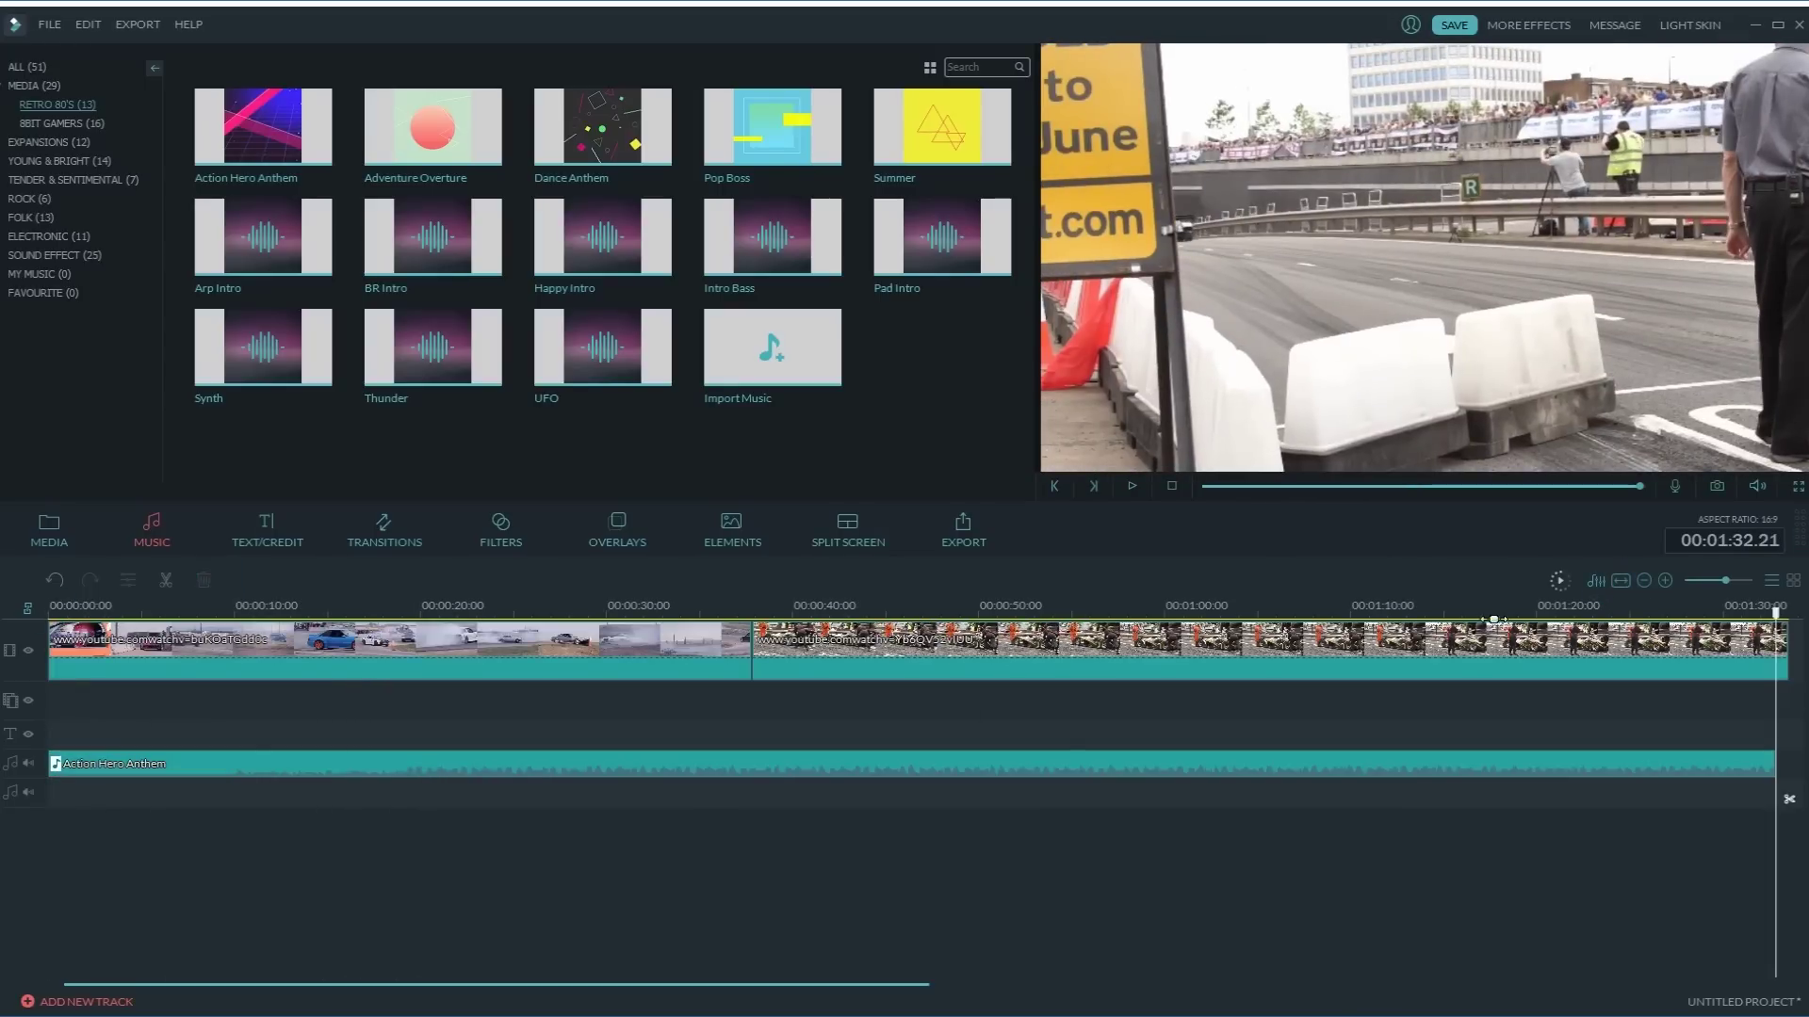
# Step: Place the Entertainment Filmora Drift opener title at the start of the timeline
pyautogui.click(275, 523)
pyautogui.click(376, 725)
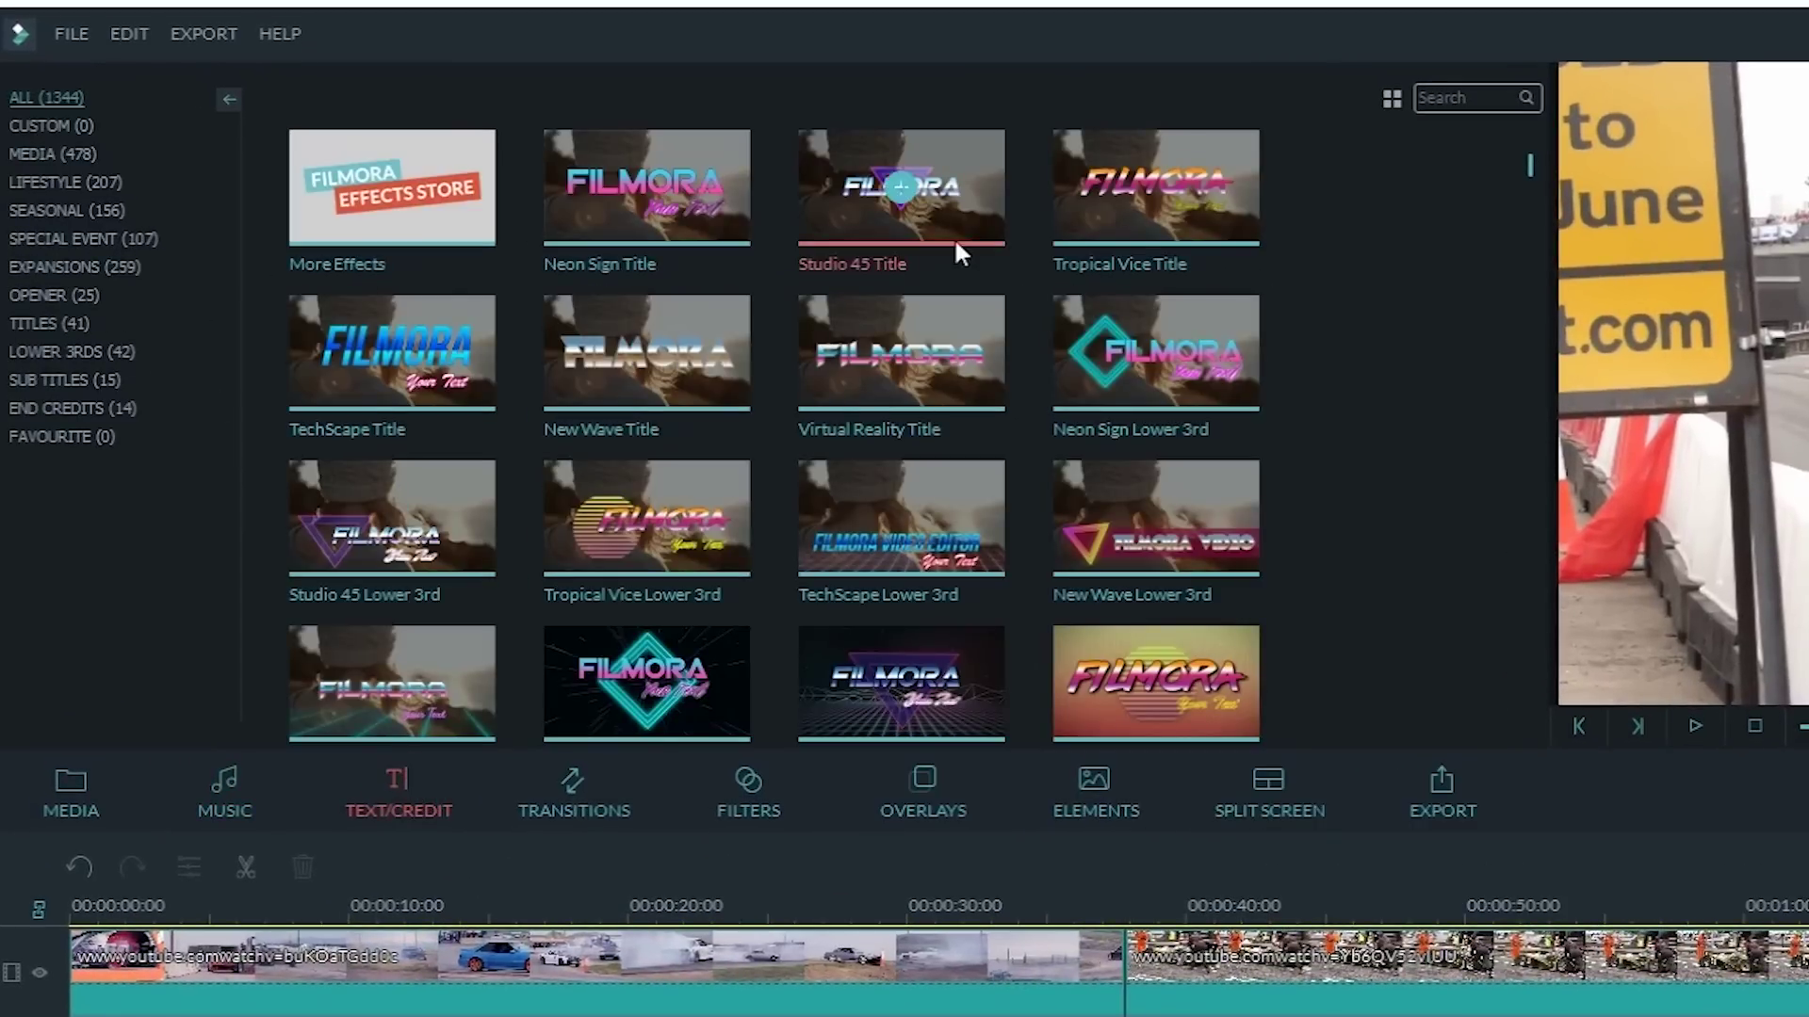
pyautogui.scroll(-10, 1341, 242)
pyautogui.scroll(-10, 1340, 241)
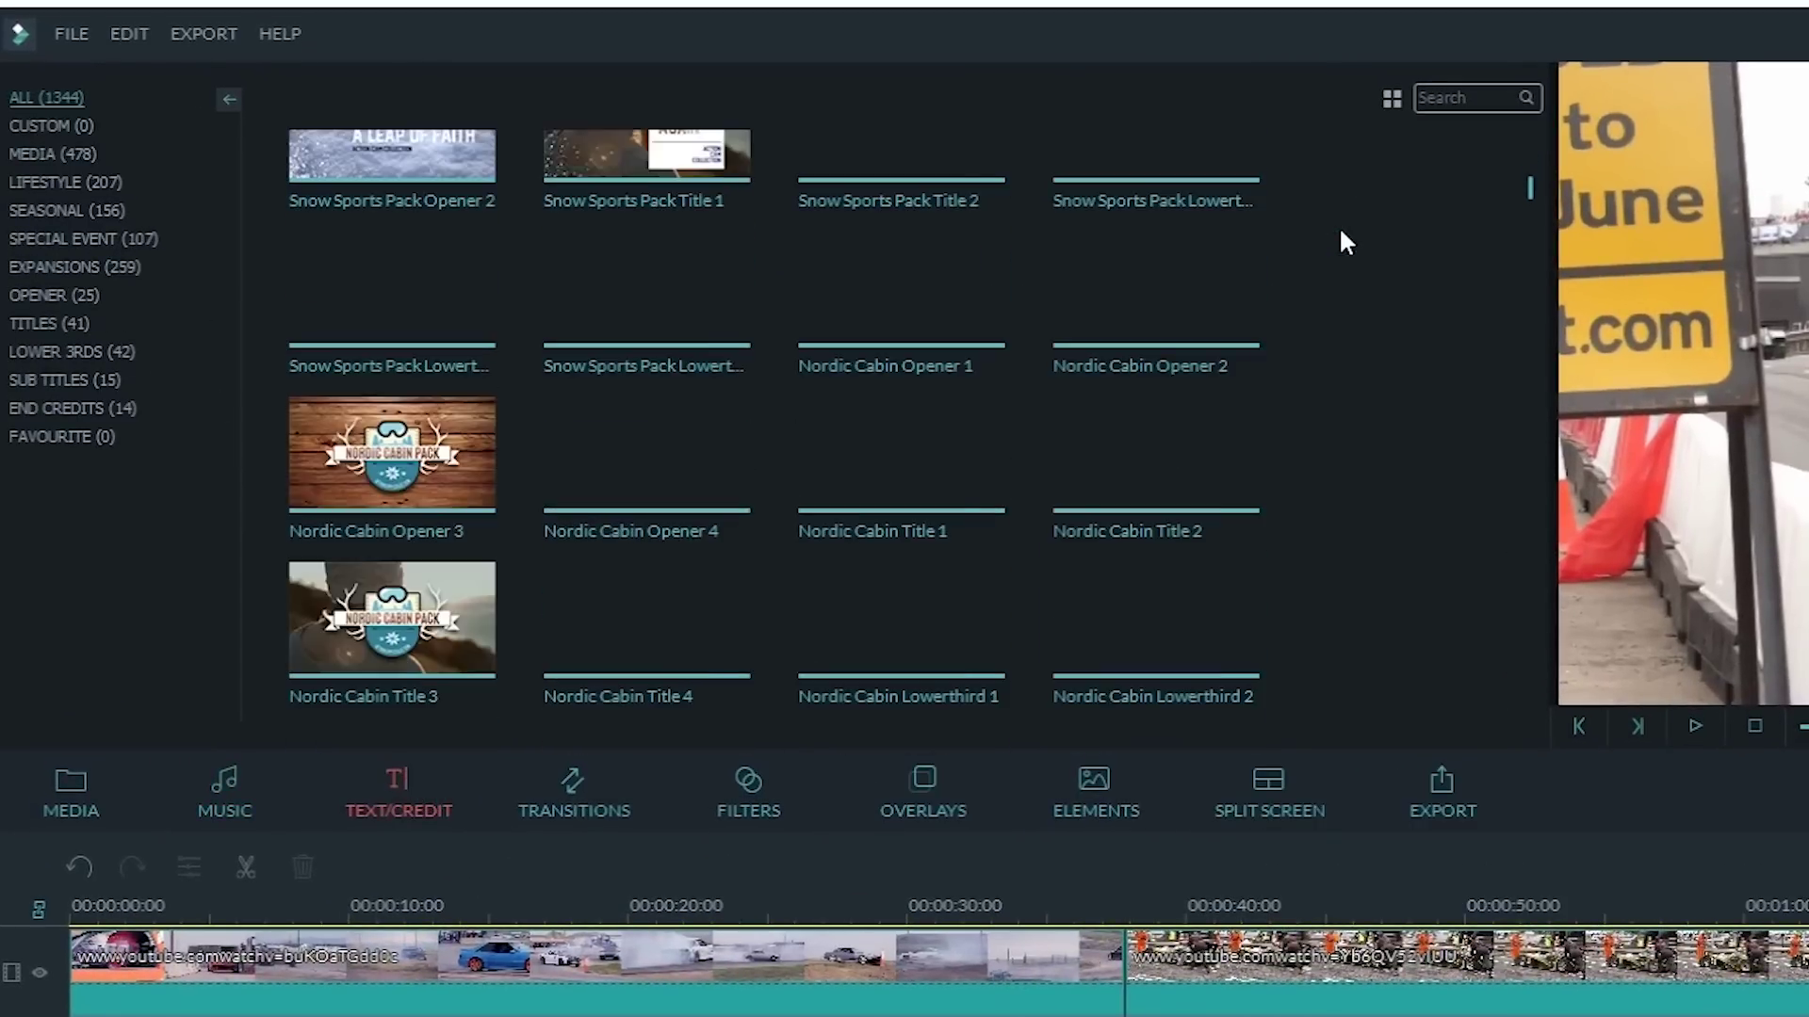
pyautogui.click(53, 153)
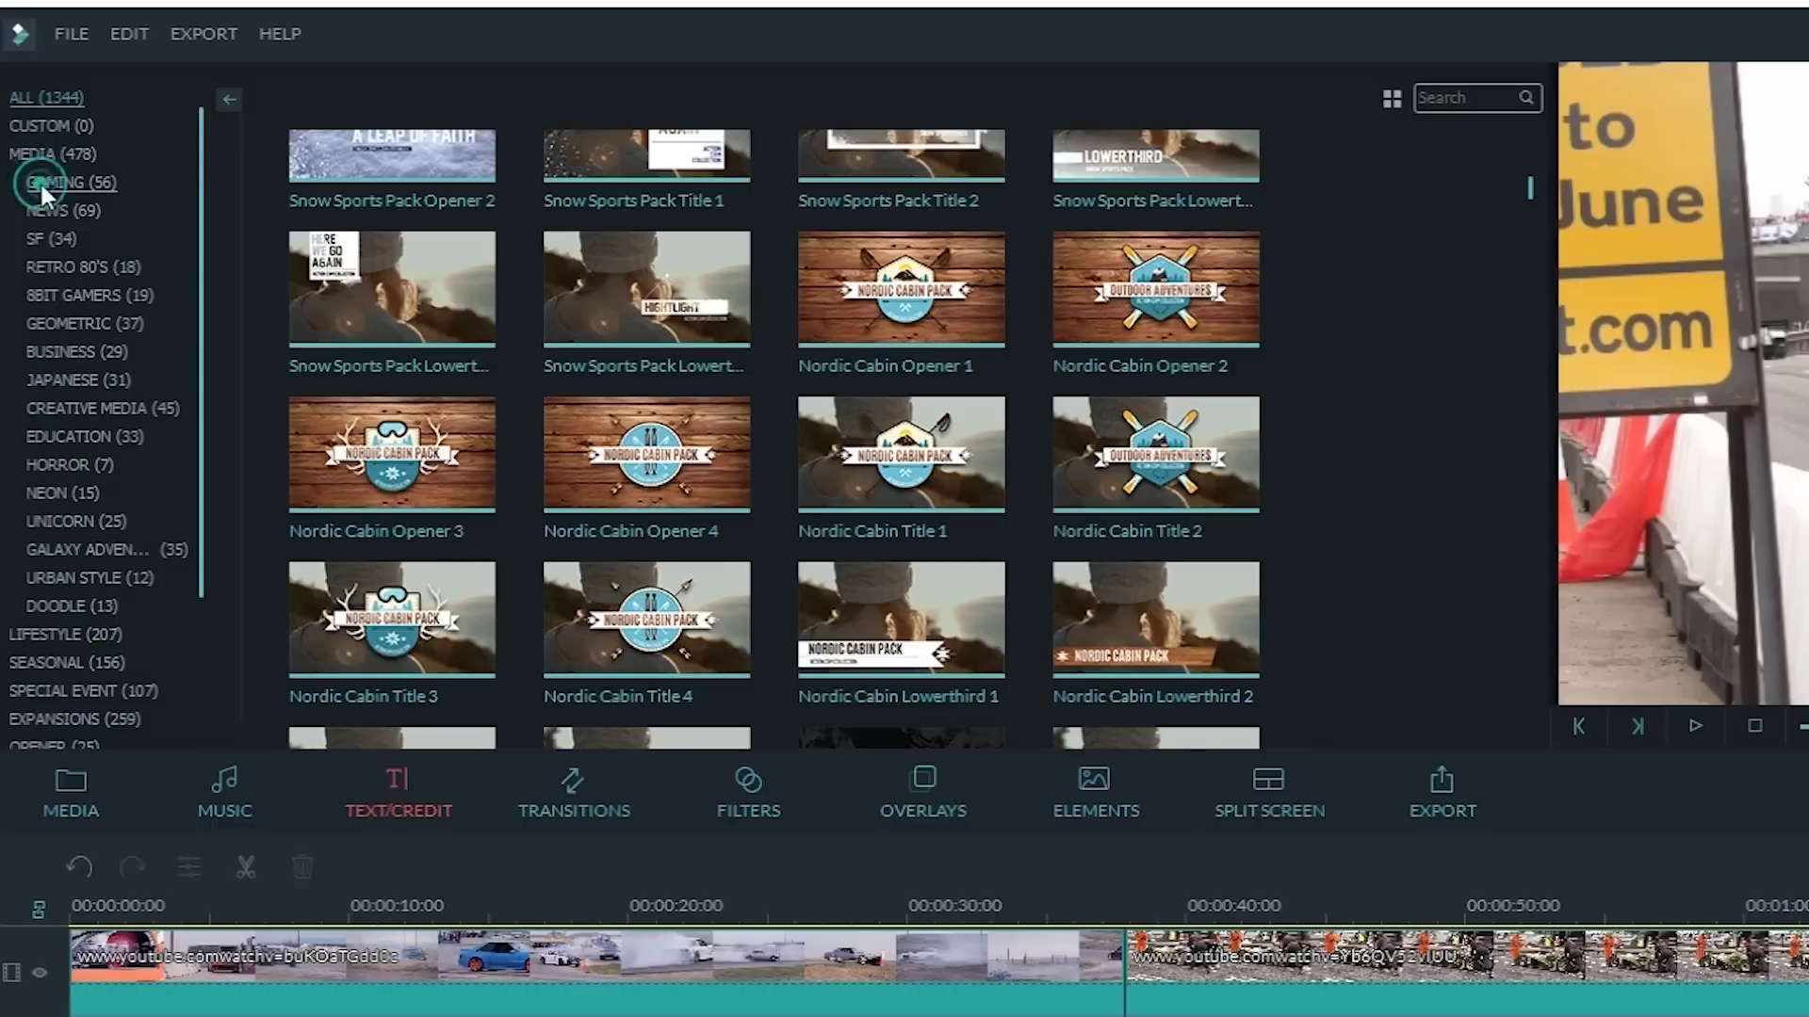
pyautogui.scroll(3, 1272, 601)
pyautogui.scroll(2, 1346, 604)
pyautogui.scroll(3, 1344, 604)
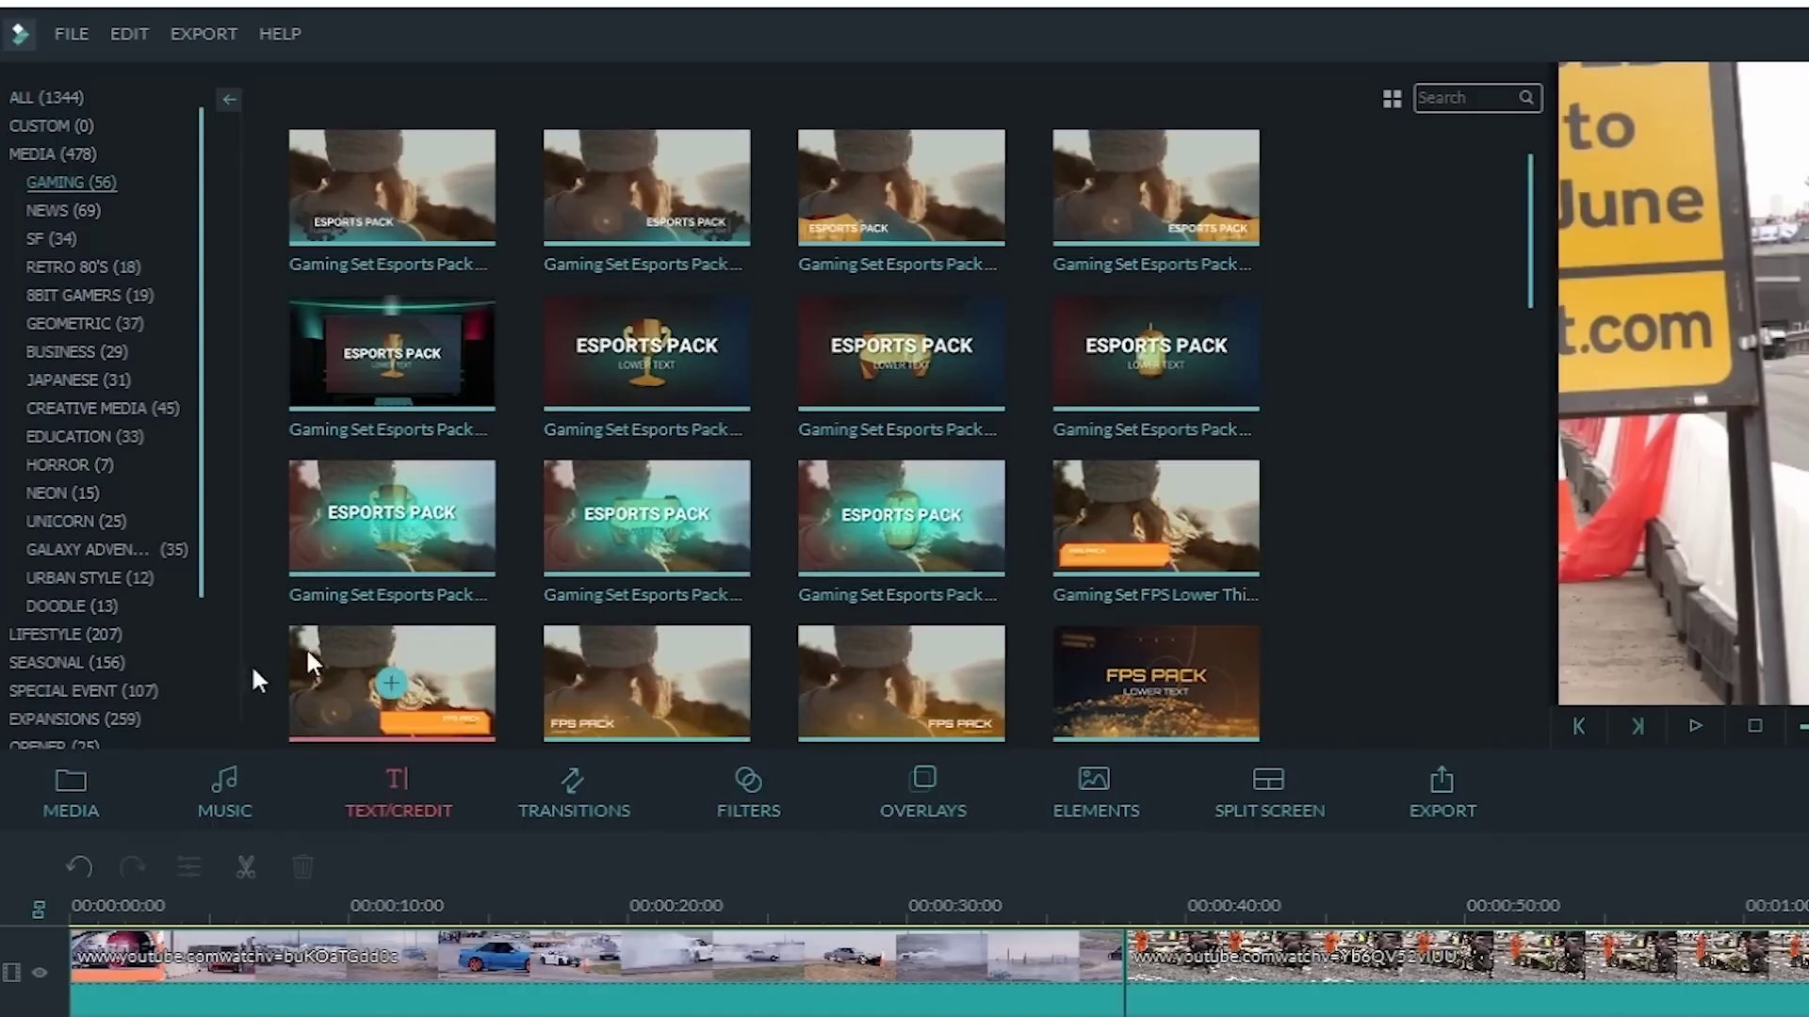
pyautogui.scroll(-3, 52, 525)
pyautogui.click(97, 713)
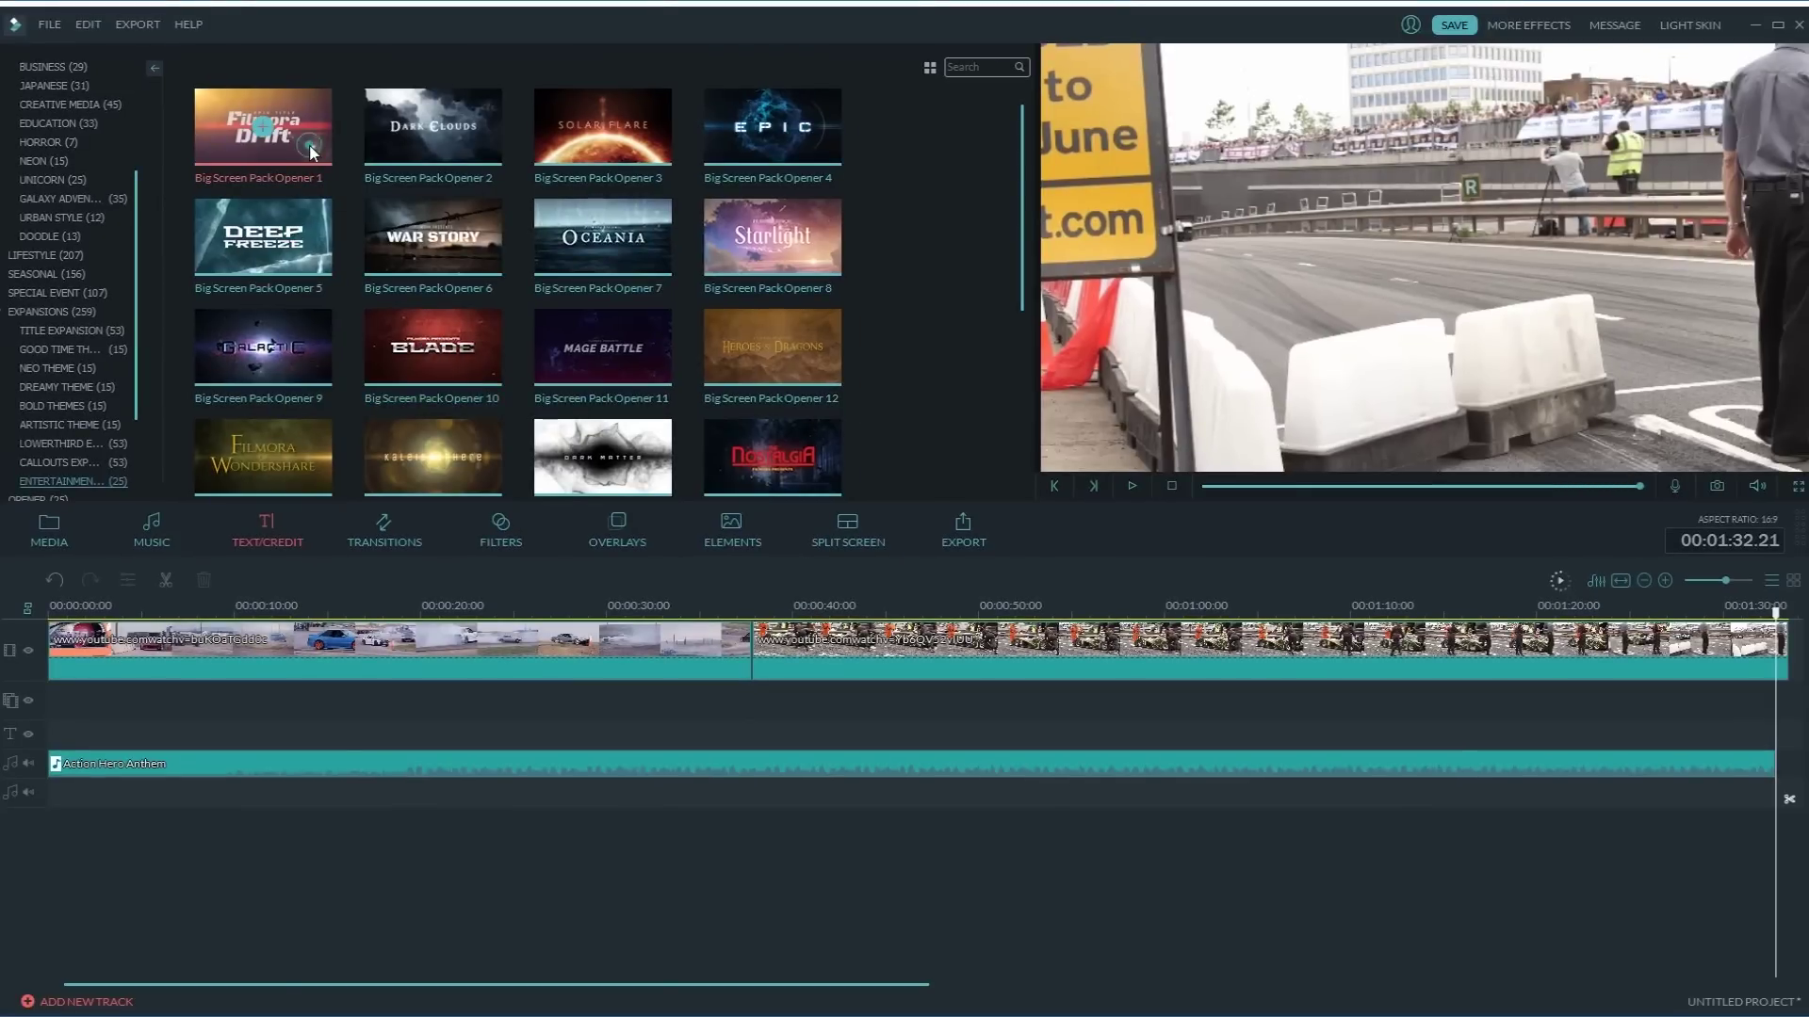
pyautogui.click(312, 151)
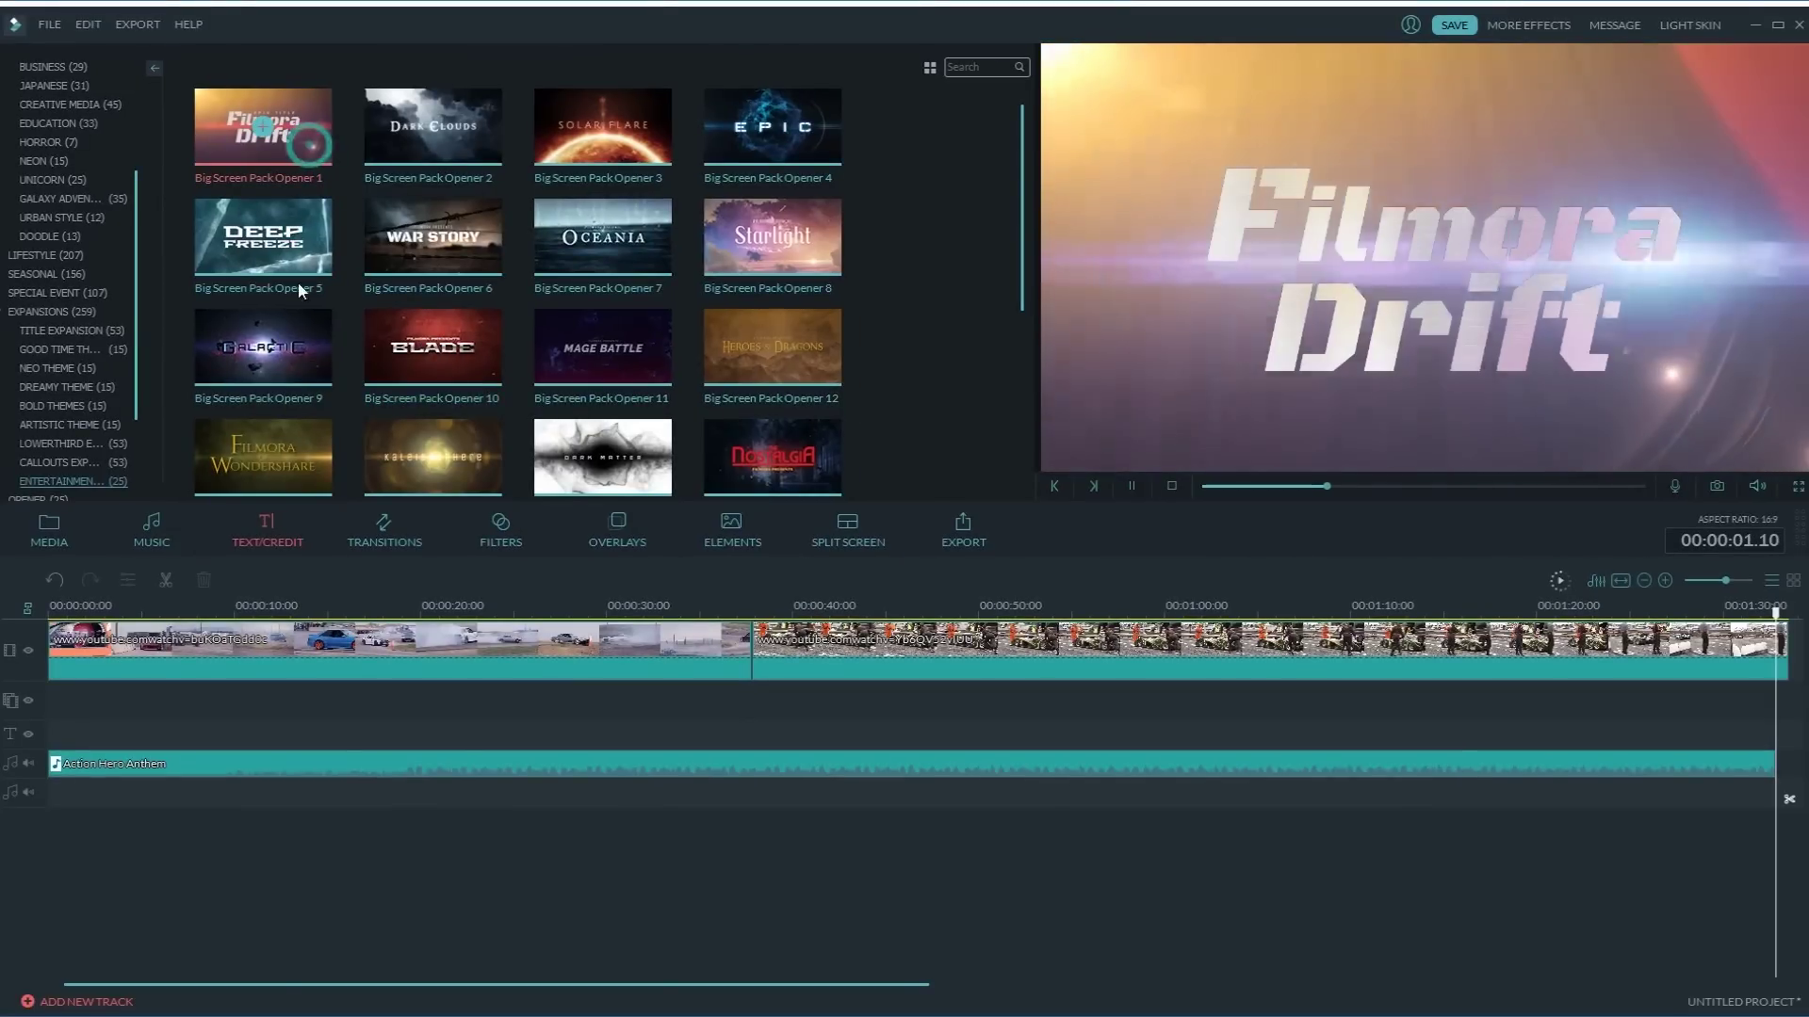
pyautogui.moveTo(299, 289)
pyautogui.mouseDown()
pyautogui.moveTo(58, 654)
pyautogui.moveTo(105, 738)
pyautogui.mouseUp()
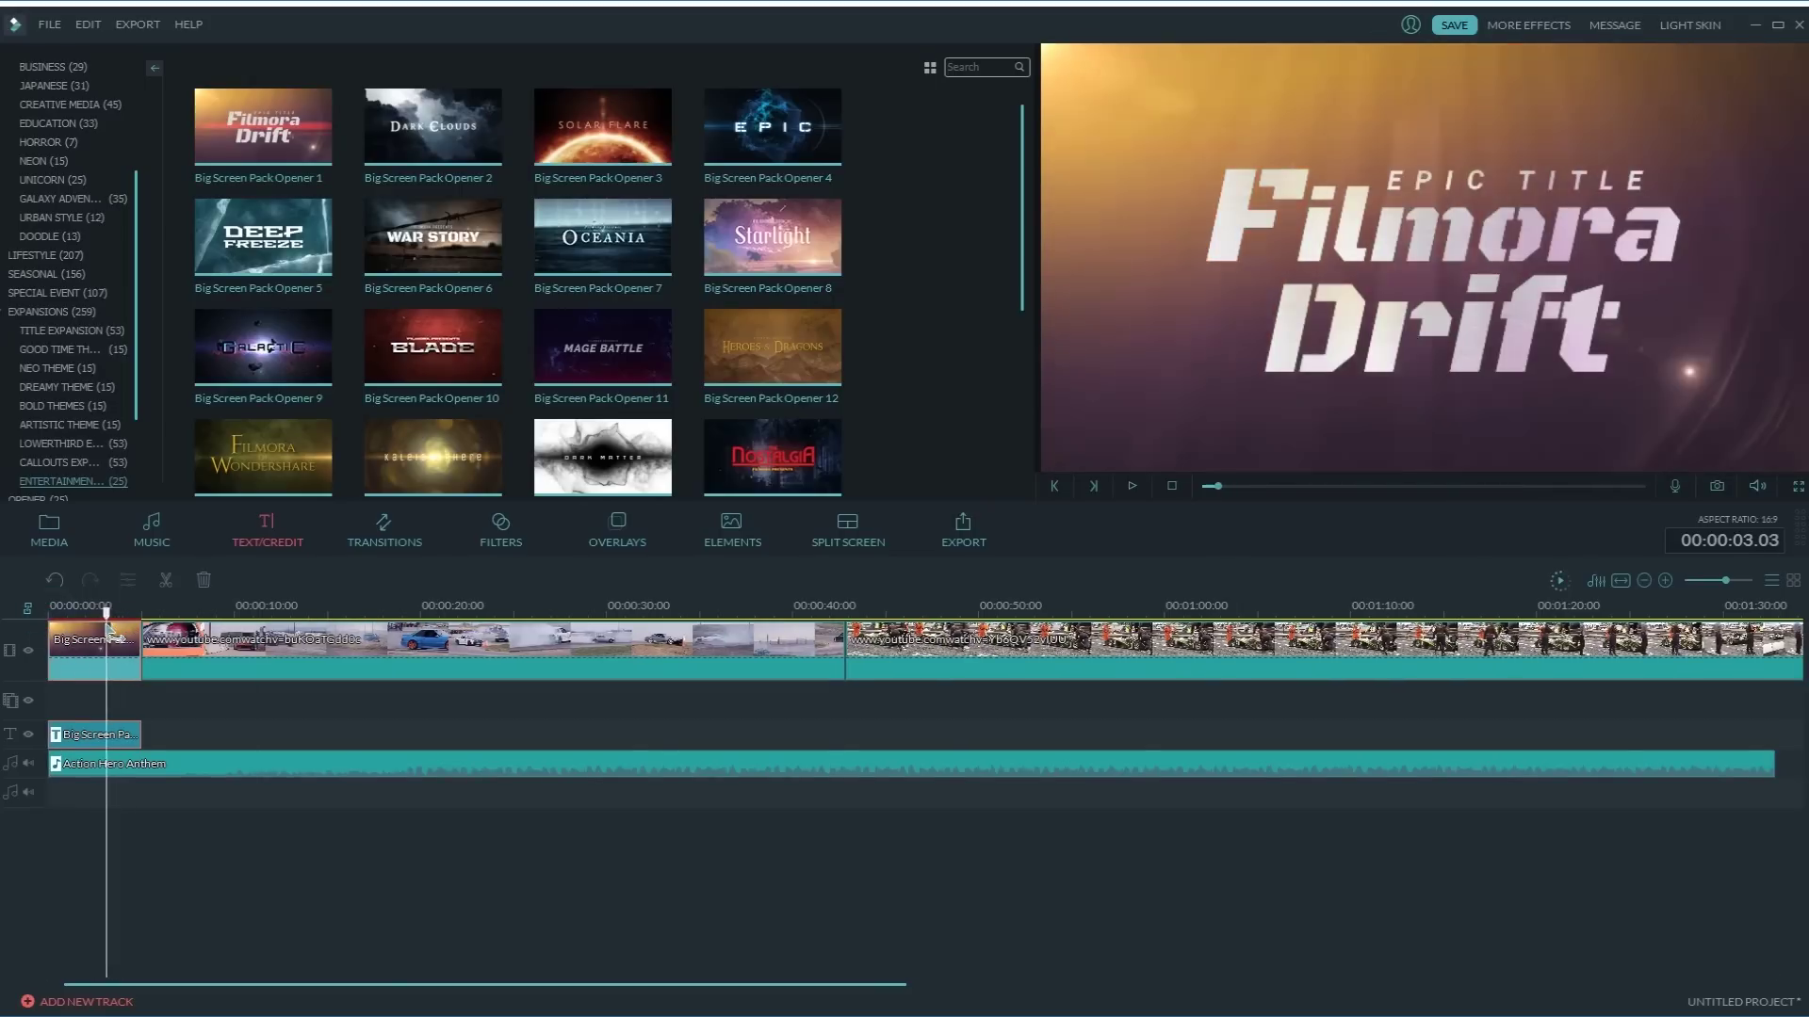
# Step: Edit the opener's text, selecting the EPIC TITLE and Filmora text lines
pyautogui.doubleClick(105, 738)
pyautogui.tripleClick(285, 147)
pyautogui.click(1230, 241)
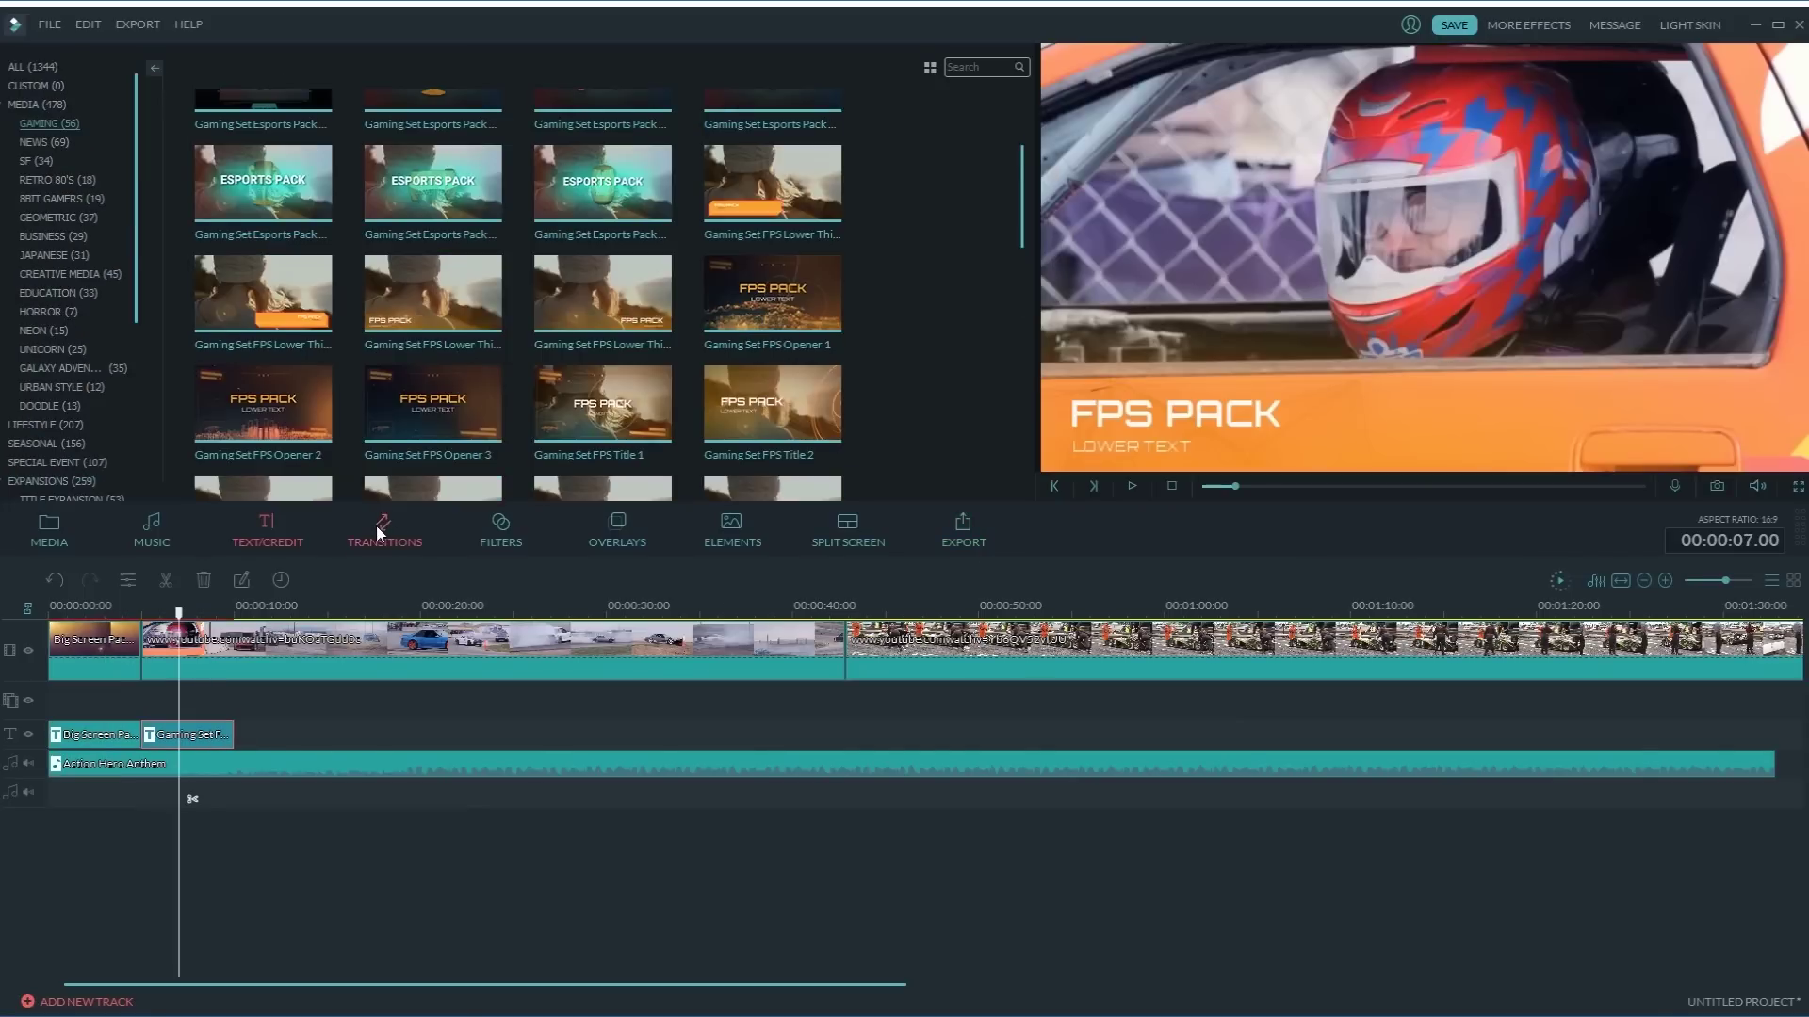
# Step: Insert Gaming Set Racing Transition 4 between the title and first clip, then play it back
pyautogui.click(376, 525)
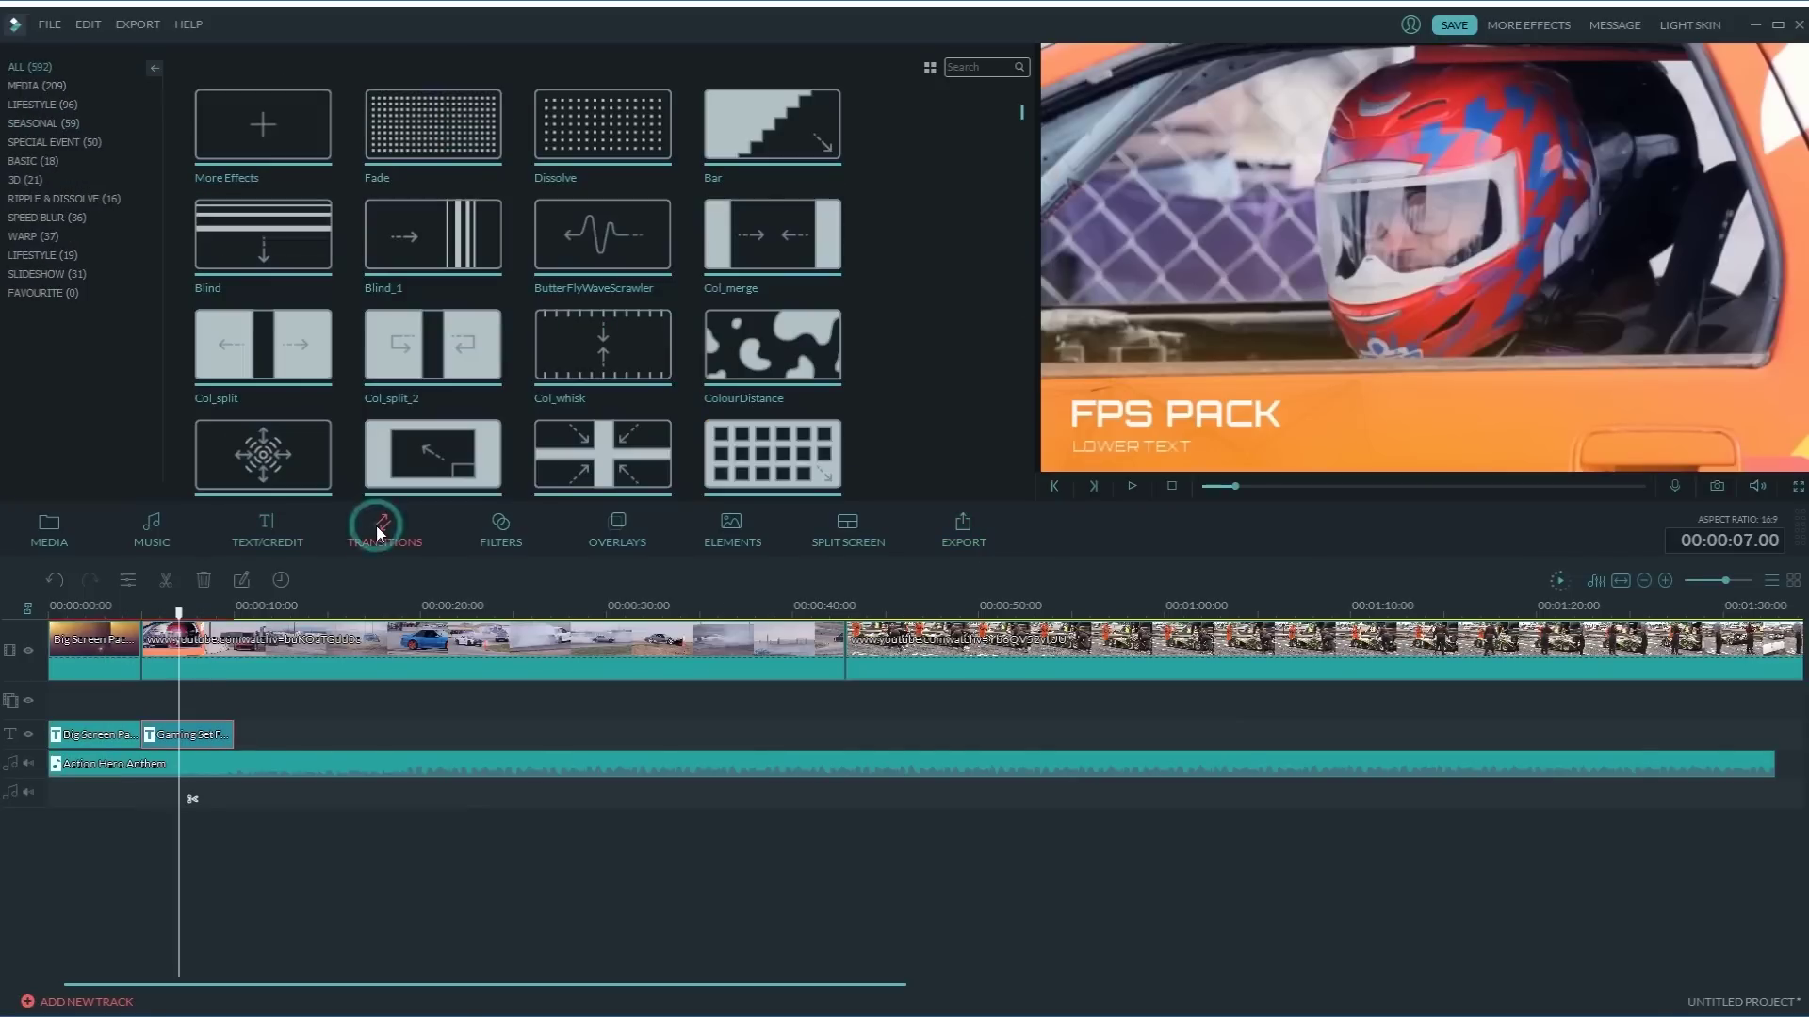
pyautogui.scroll(-5, 883, 273)
pyautogui.scroll(-10, 881, 273)
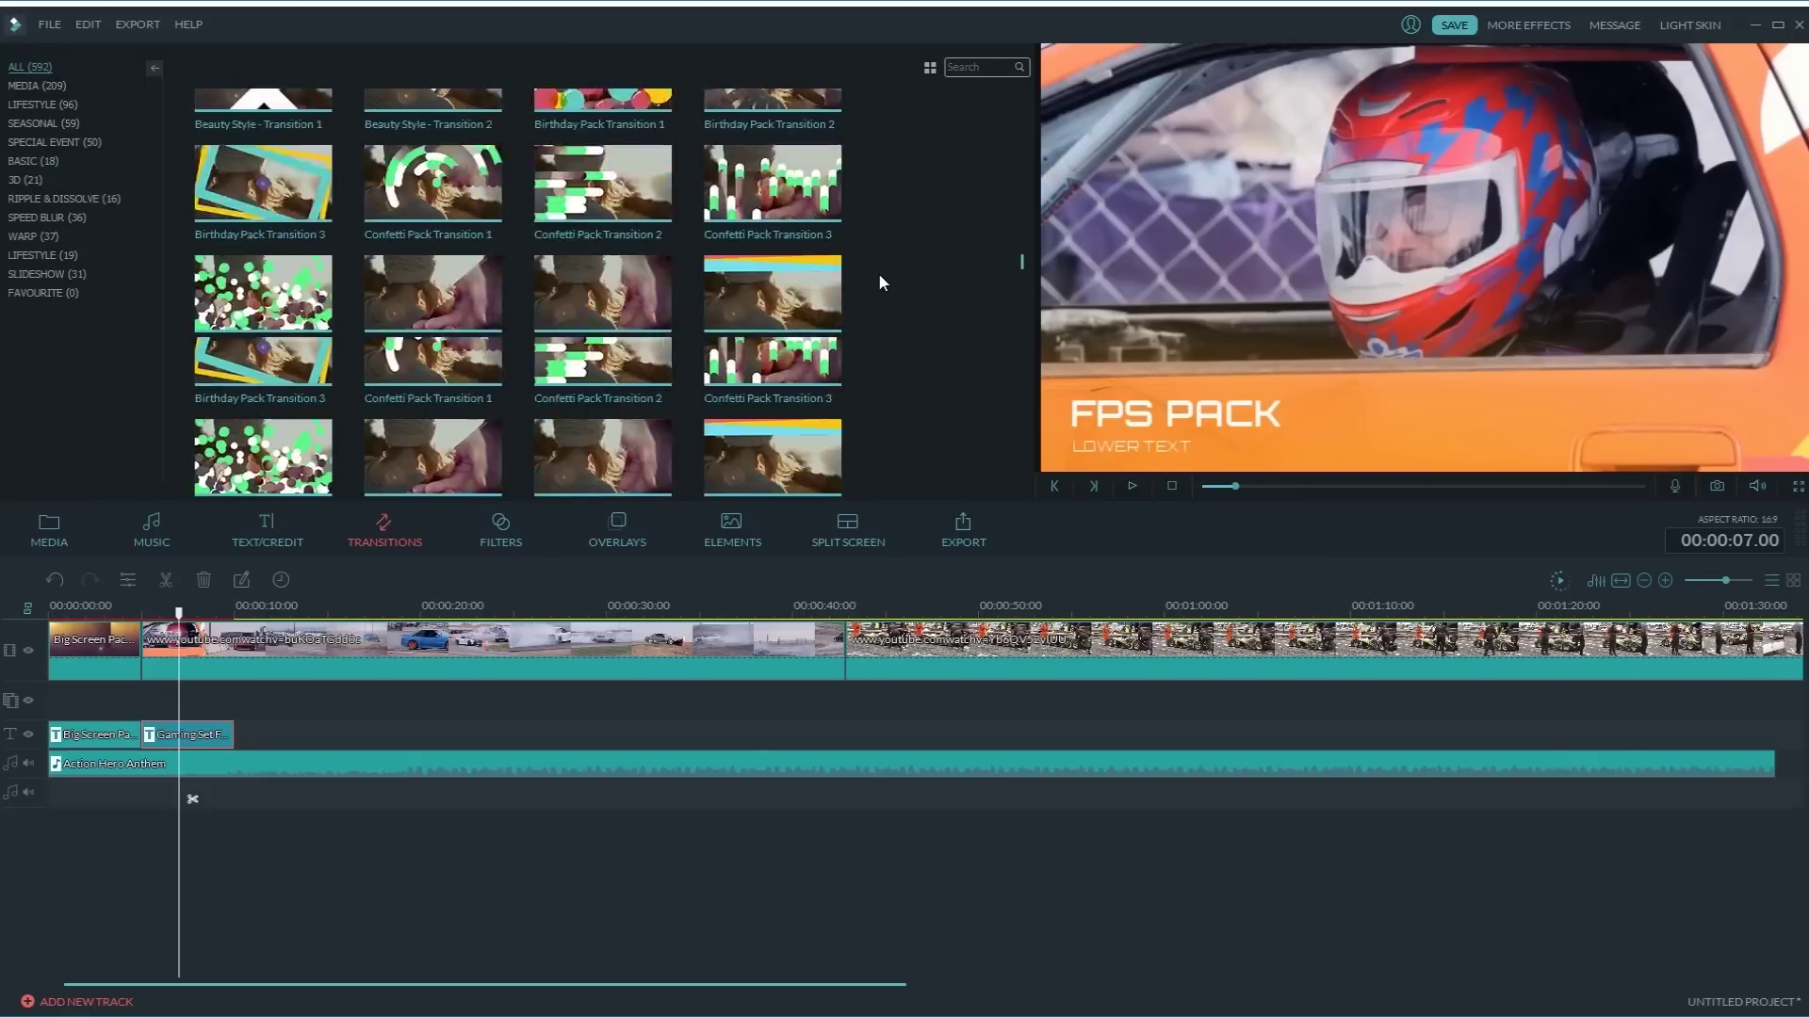
pyautogui.click(717, 259)
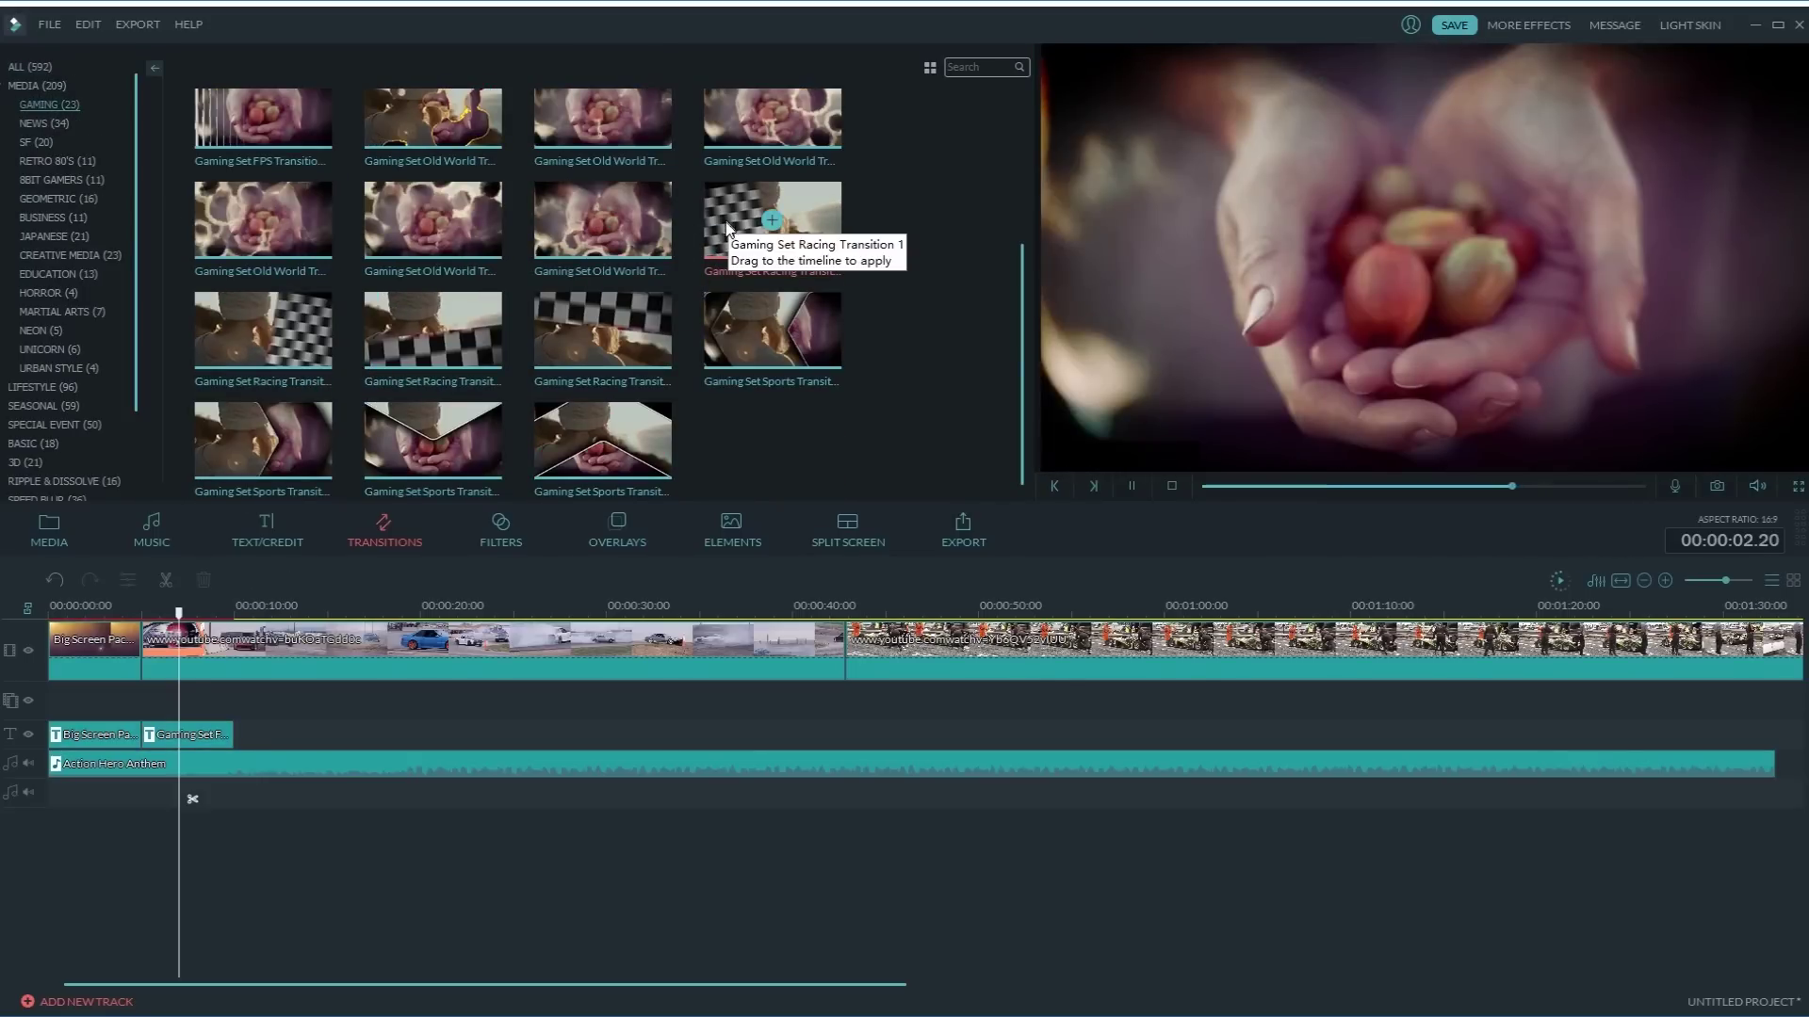
pyautogui.click(544, 325)
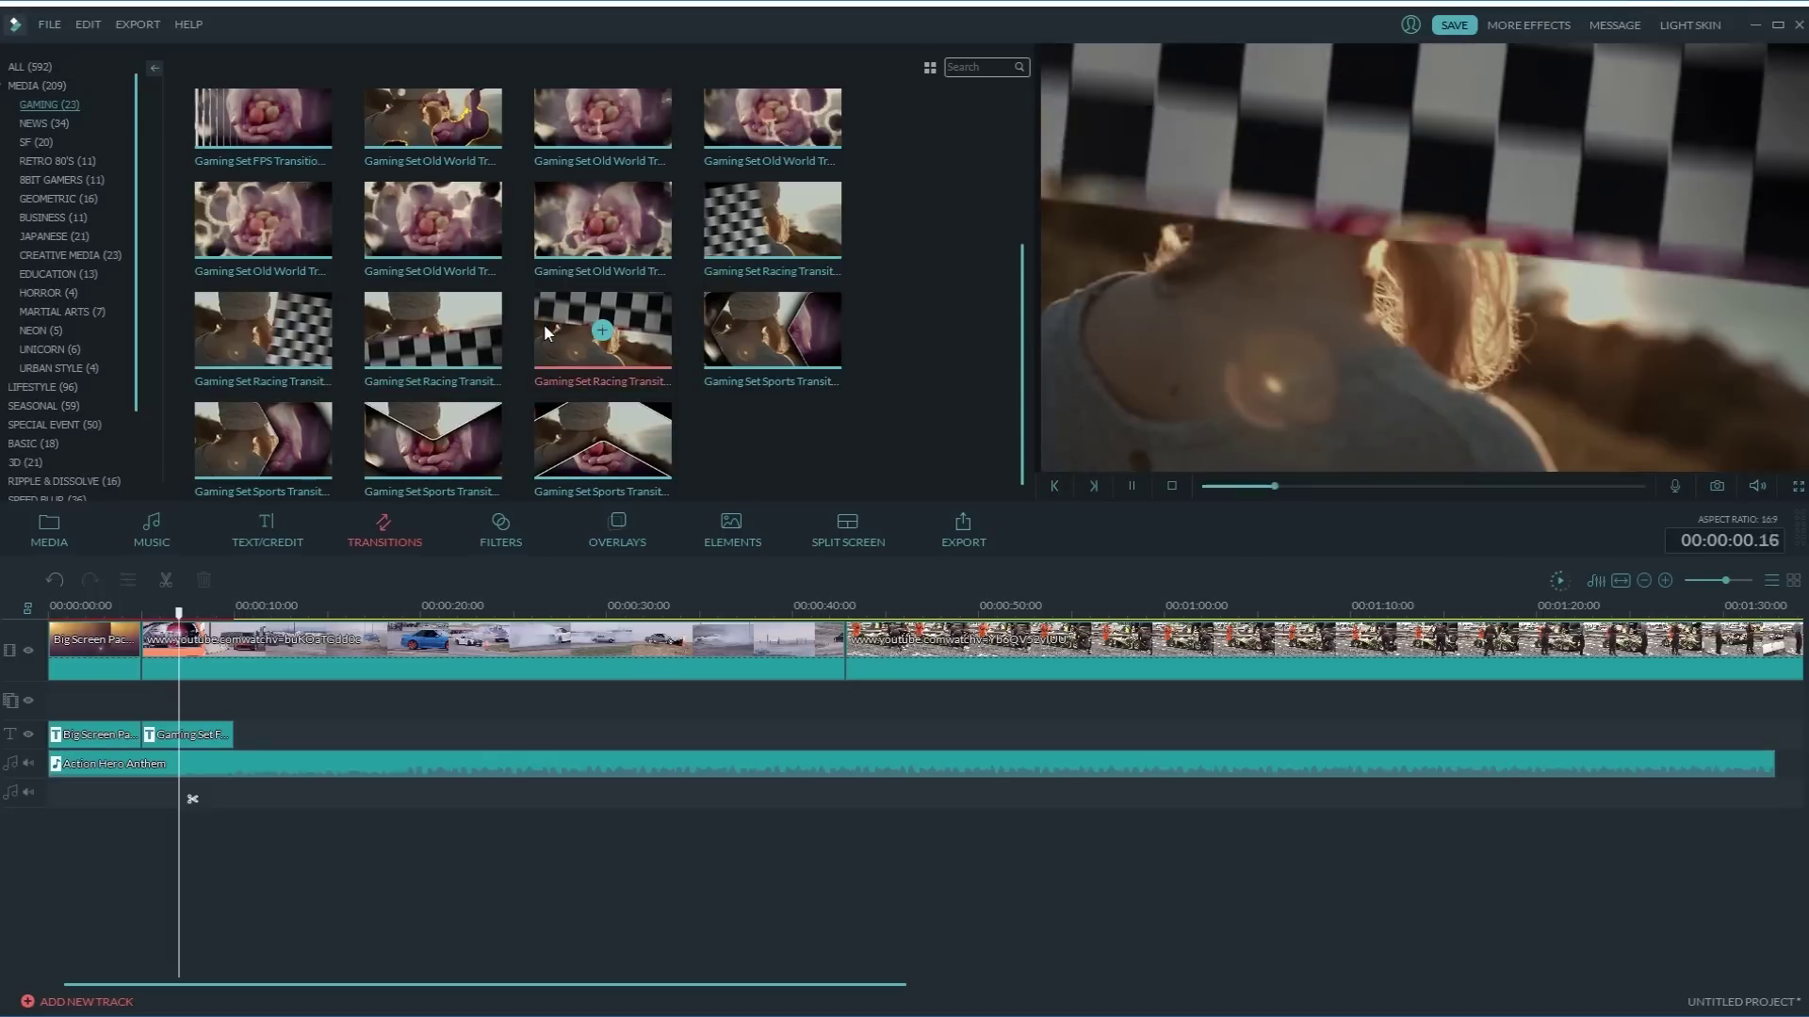
pyautogui.moveTo(543, 330); pyautogui.dragTo(523, 367)
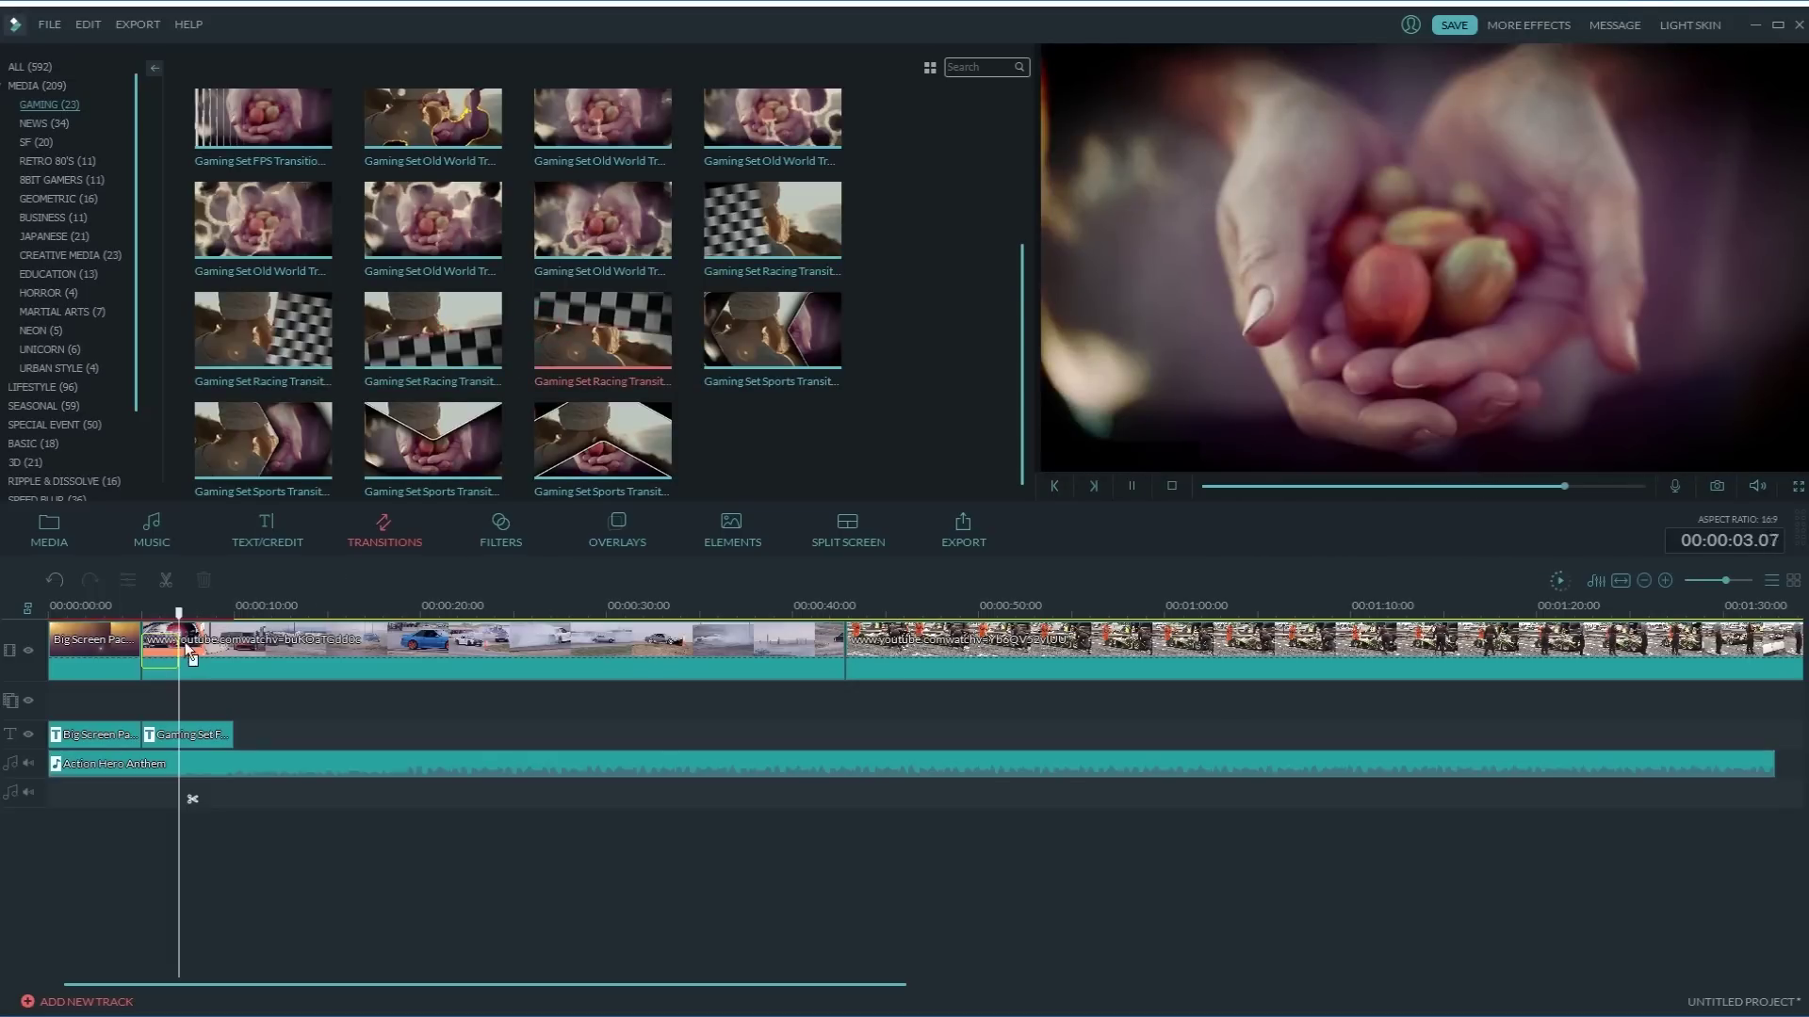
pyautogui.moveTo(147, 653); pyautogui.dragTo(149, 652)
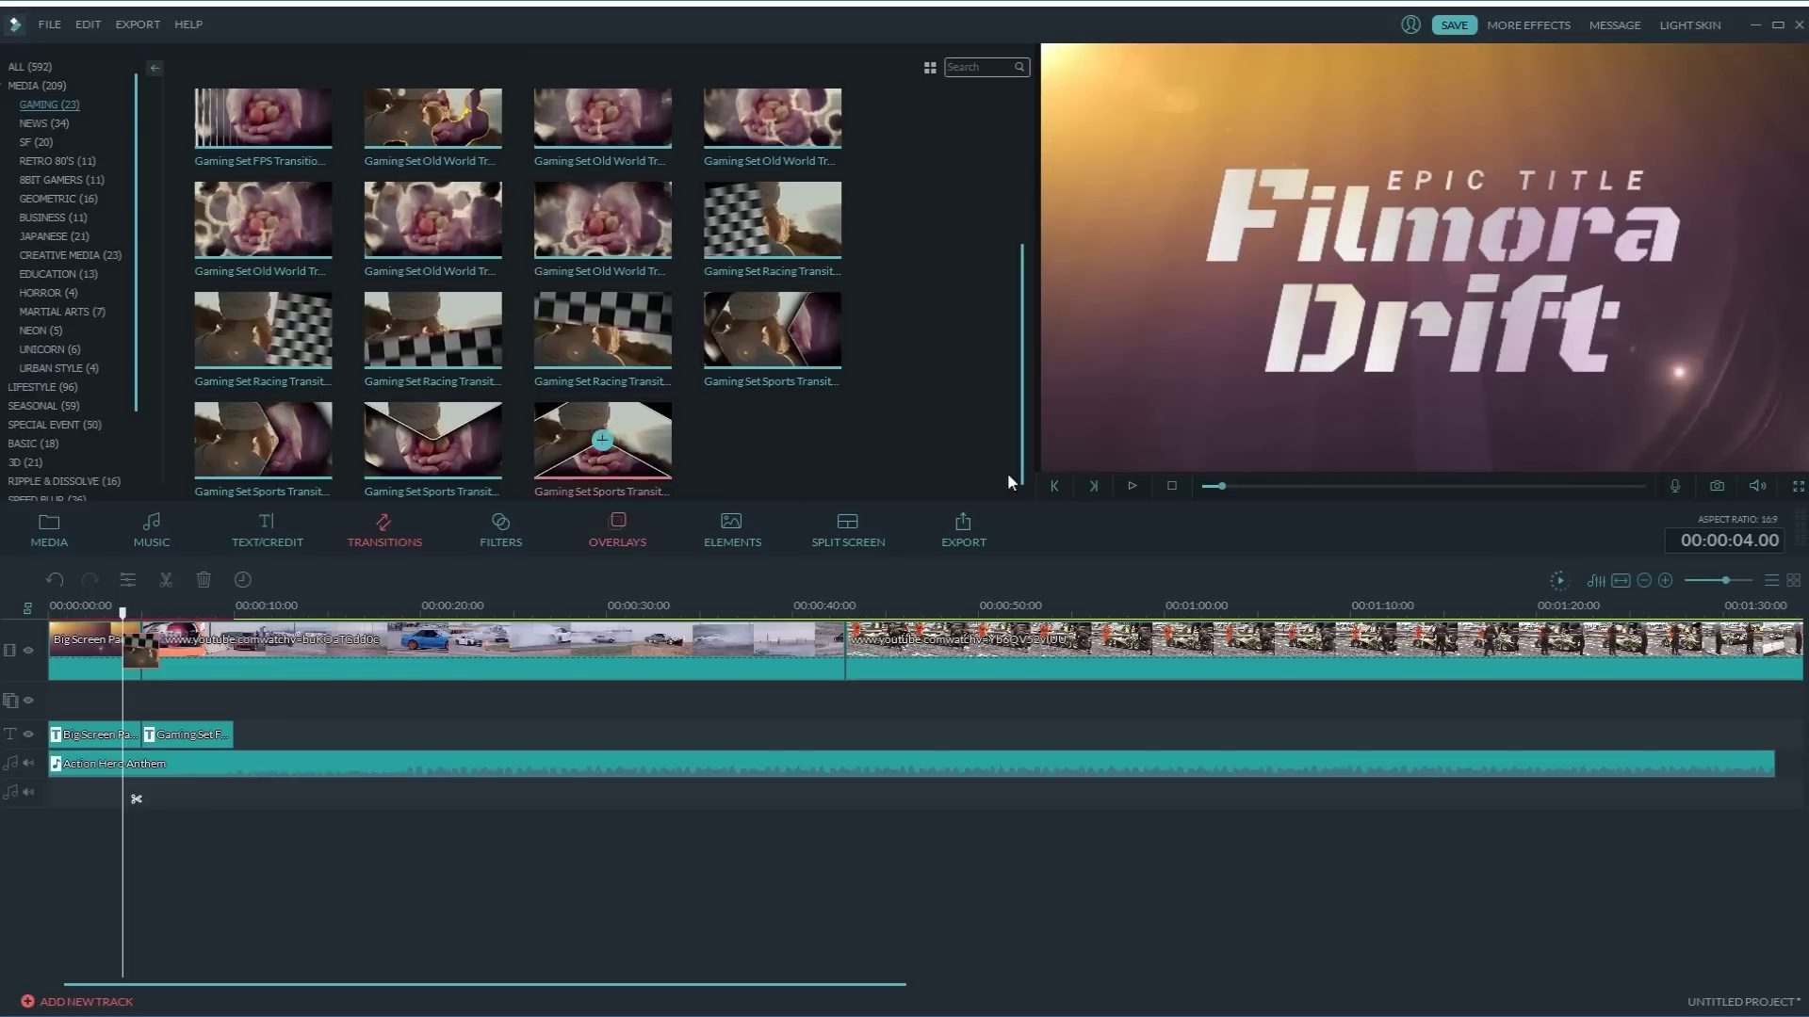
pyautogui.click(1130, 485)
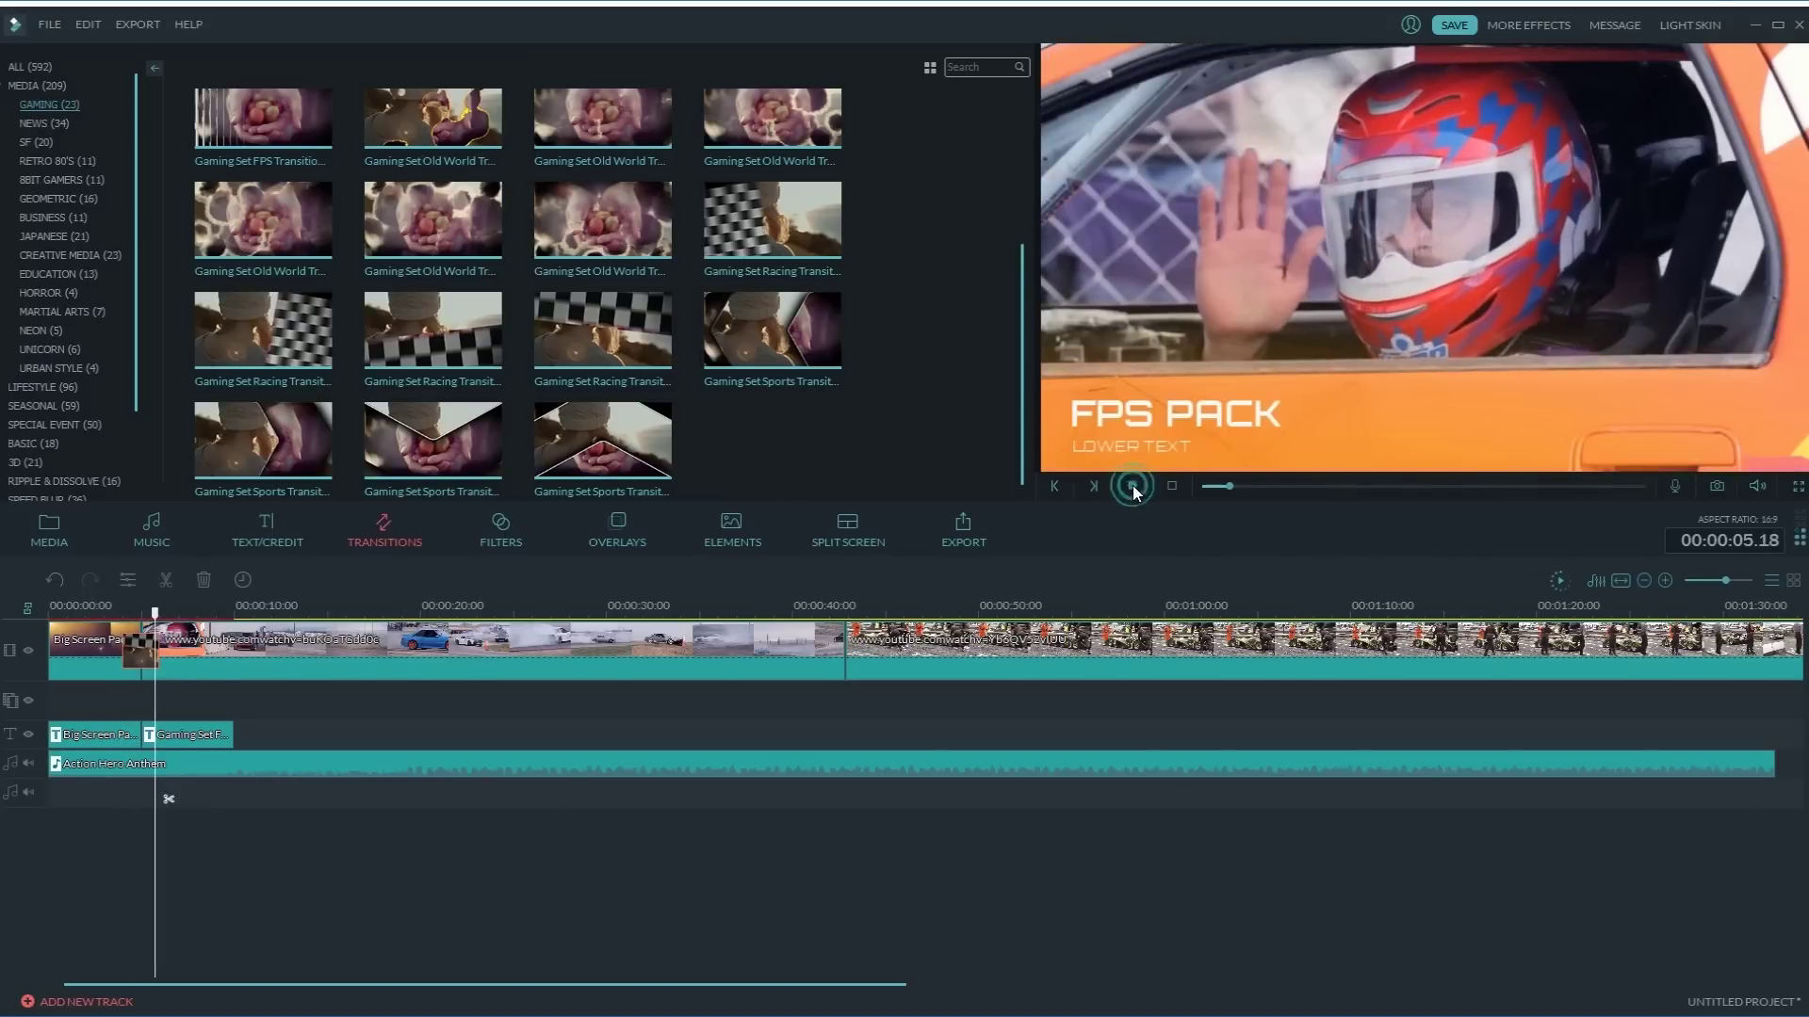
# Step: Preview the black-and-white noise, purple-tinted and FuzzyImg filters without applying them
pyautogui.click(502, 527)
pyautogui.click(647, 450)
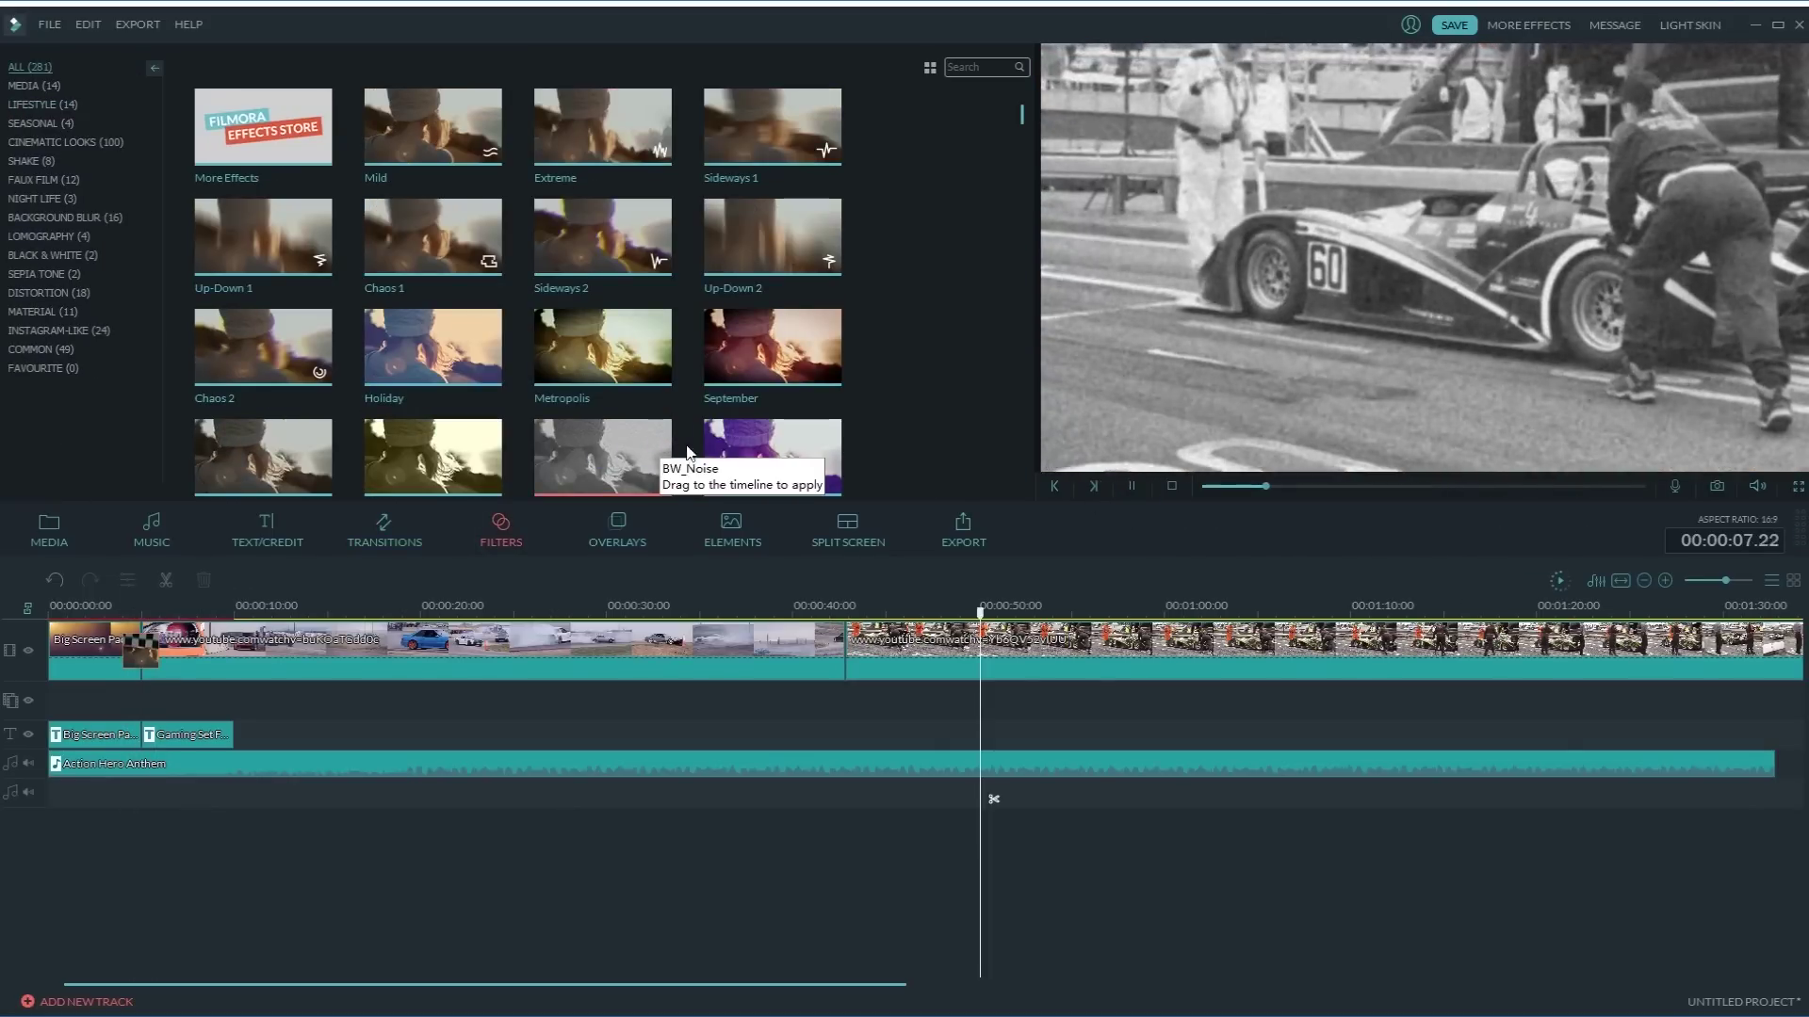
pyautogui.click(731, 445)
pyautogui.scroll(-5, 731, 446)
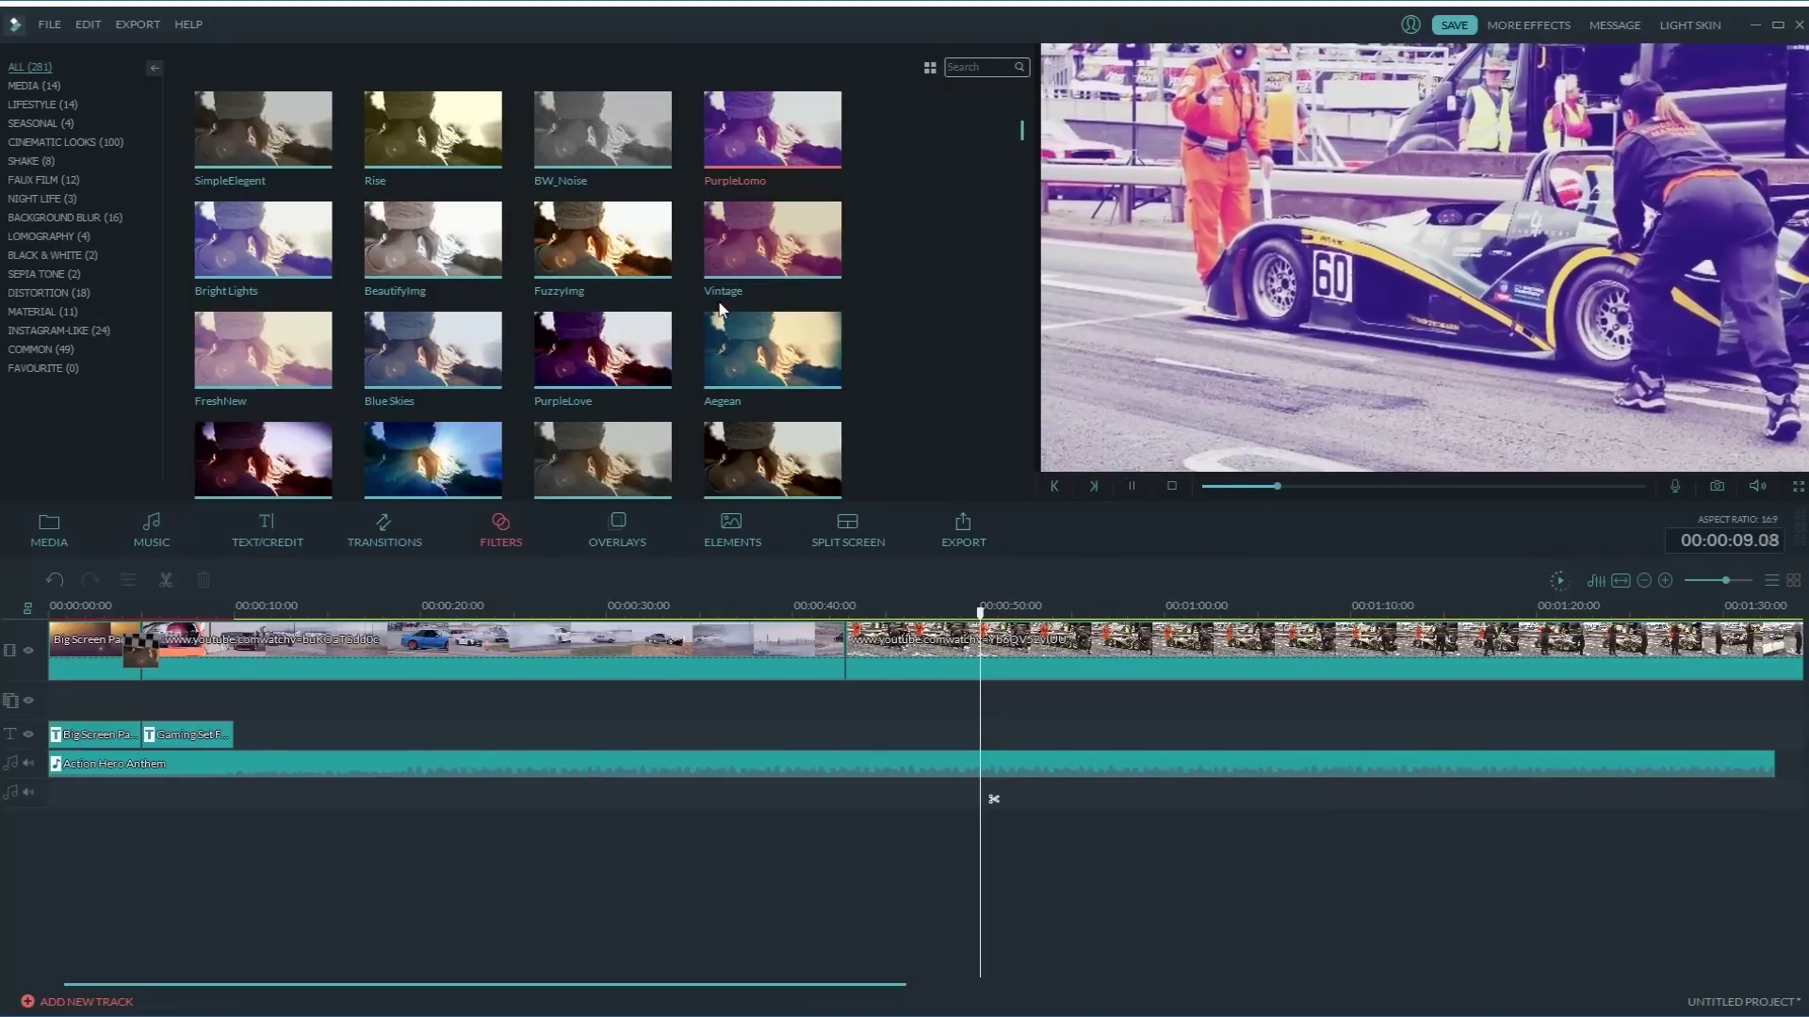
pyautogui.click(612, 281)
# Step: Preview the Neon Grid 5 overlay, then browse the elements and split-screen layouts
pyautogui.click(630, 524)
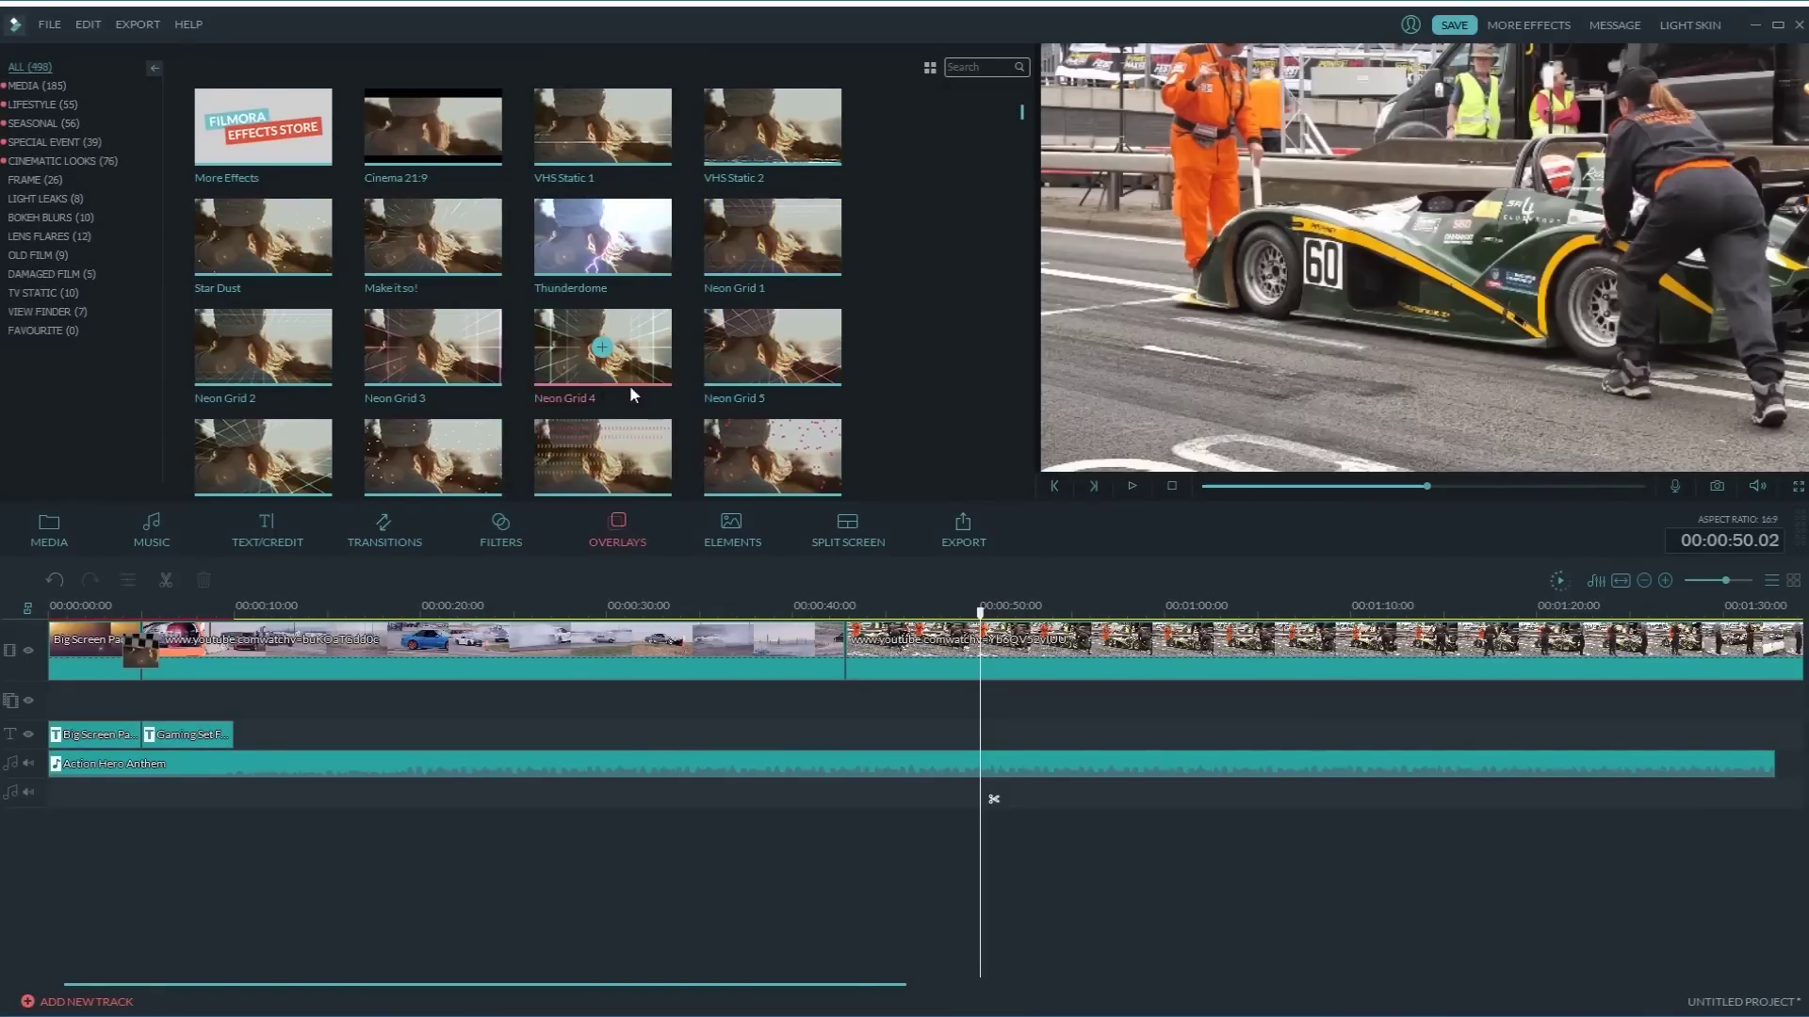
pyautogui.click(718, 361)
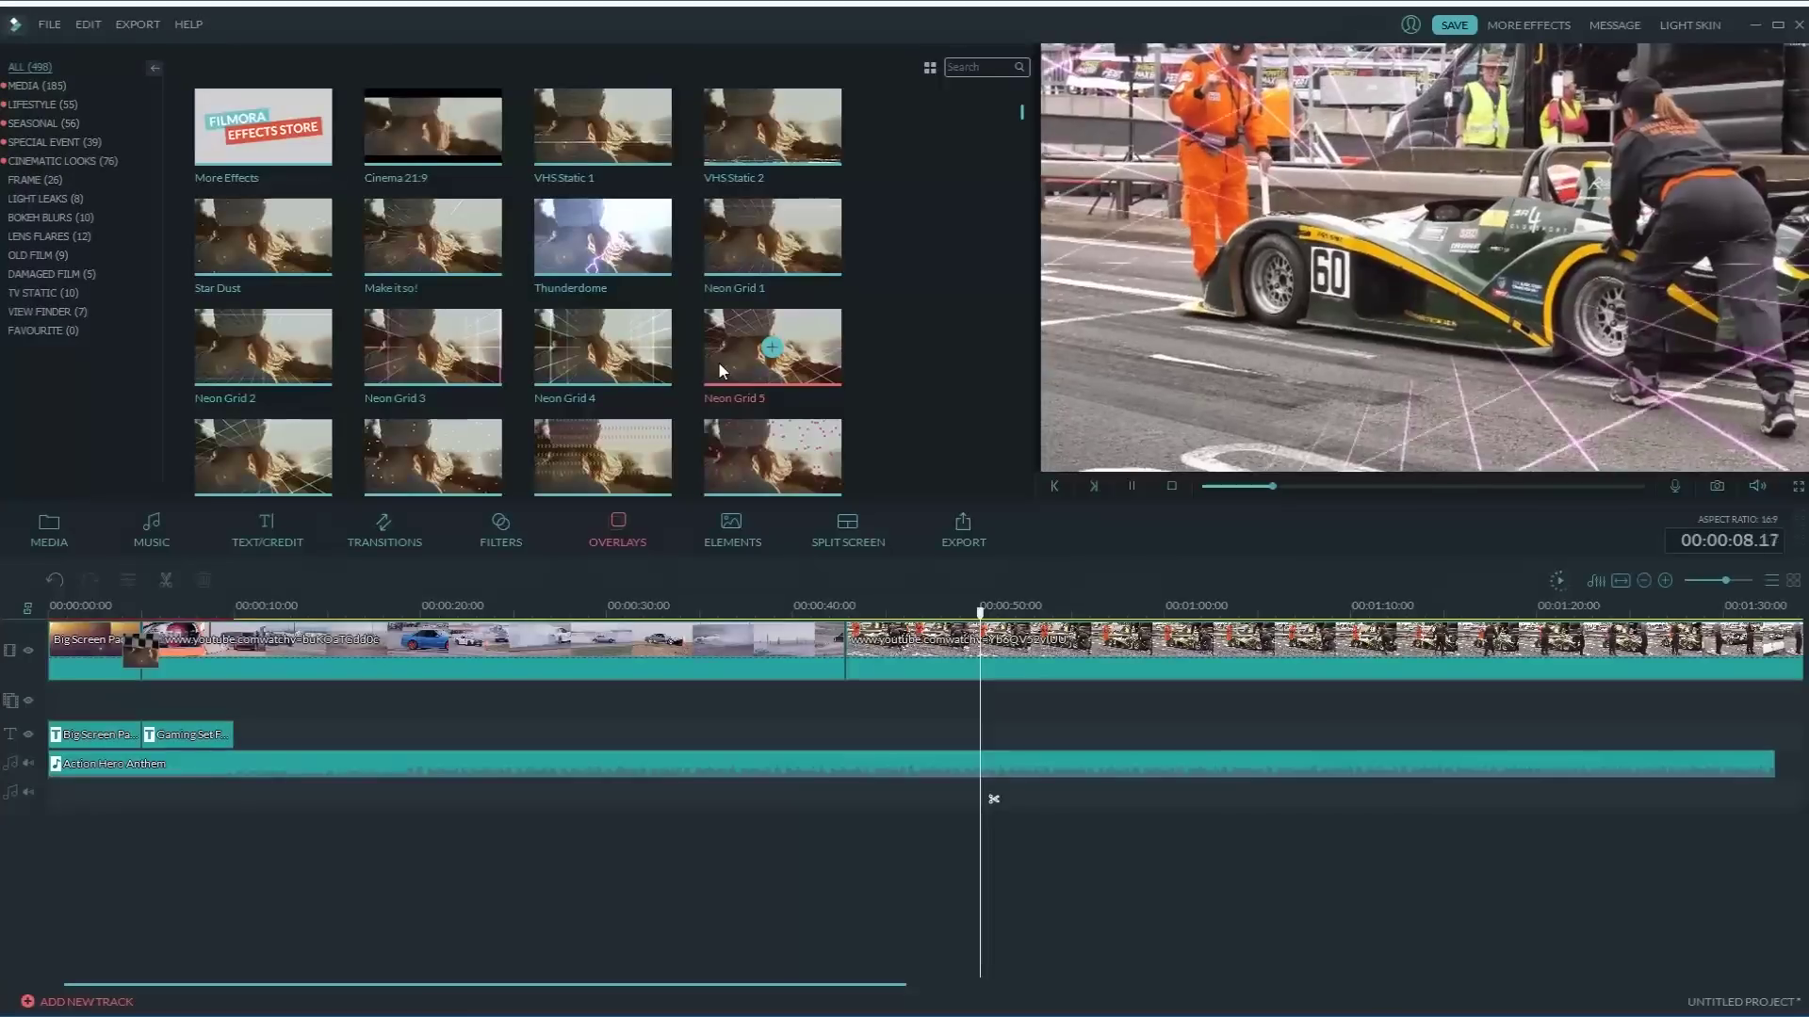
pyautogui.click(723, 527)
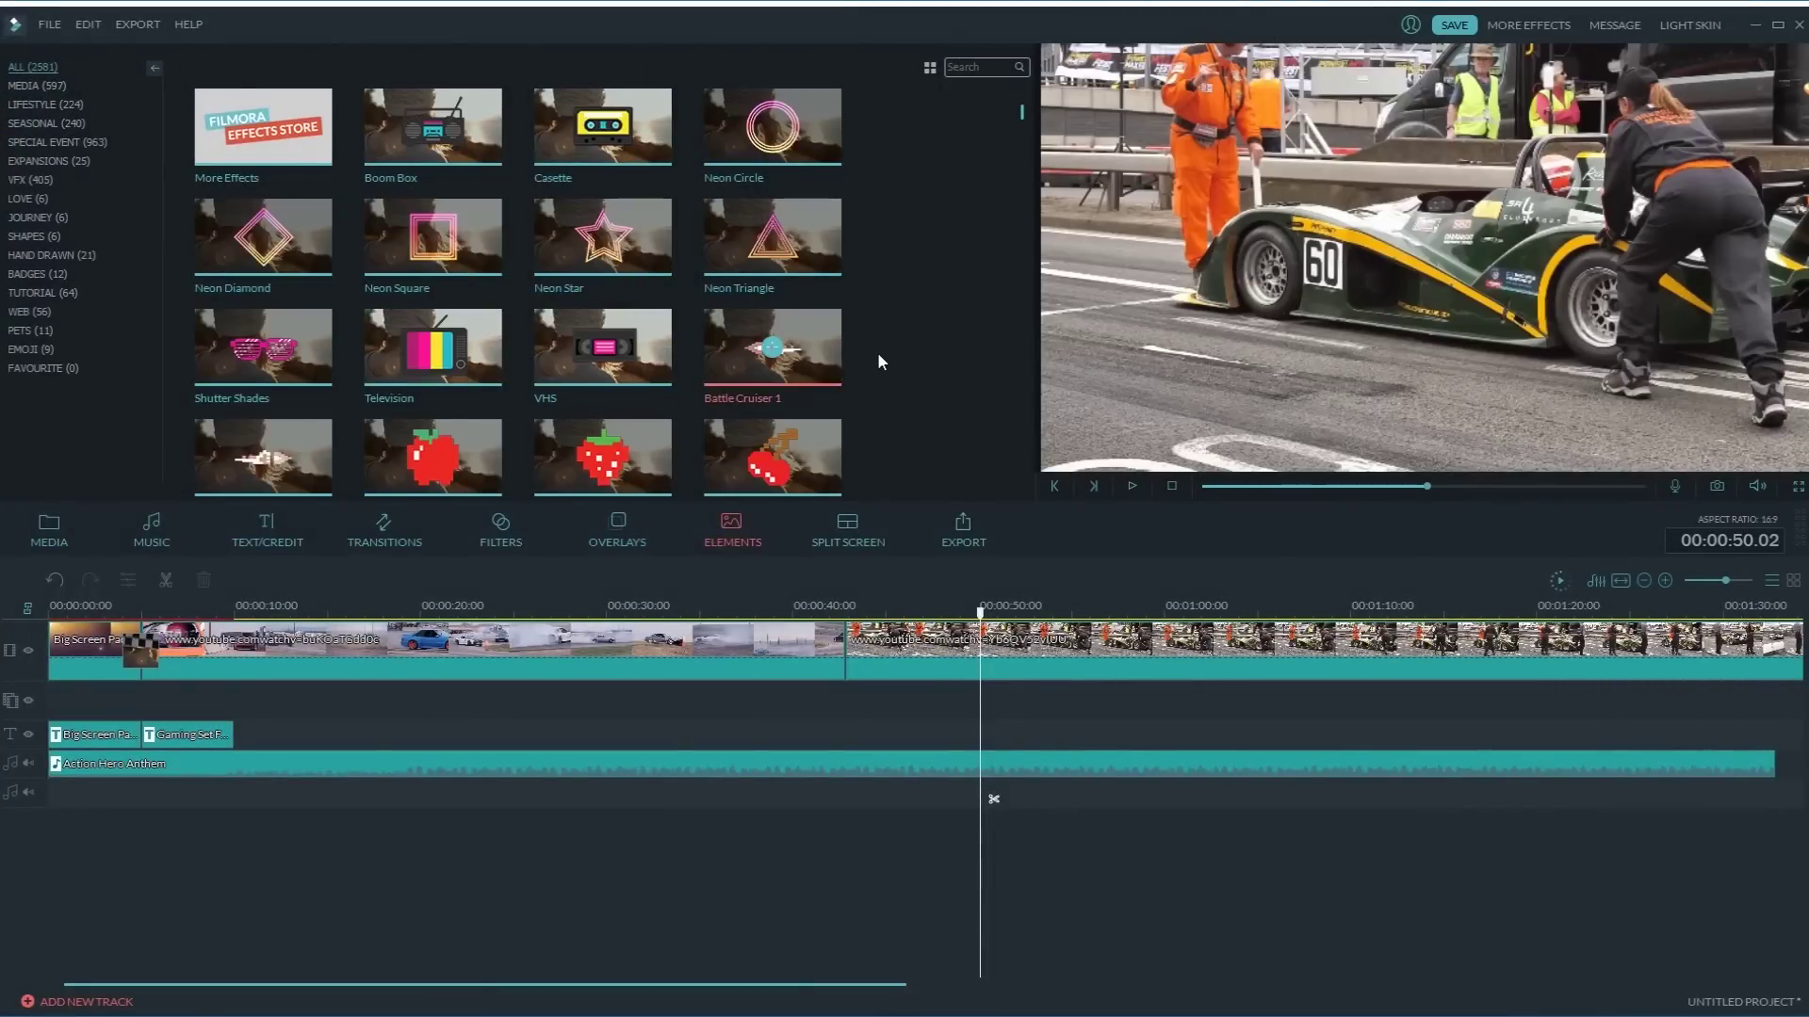
pyautogui.scroll(-3, 890, 350)
pyautogui.scroll(-3, 893, 351)
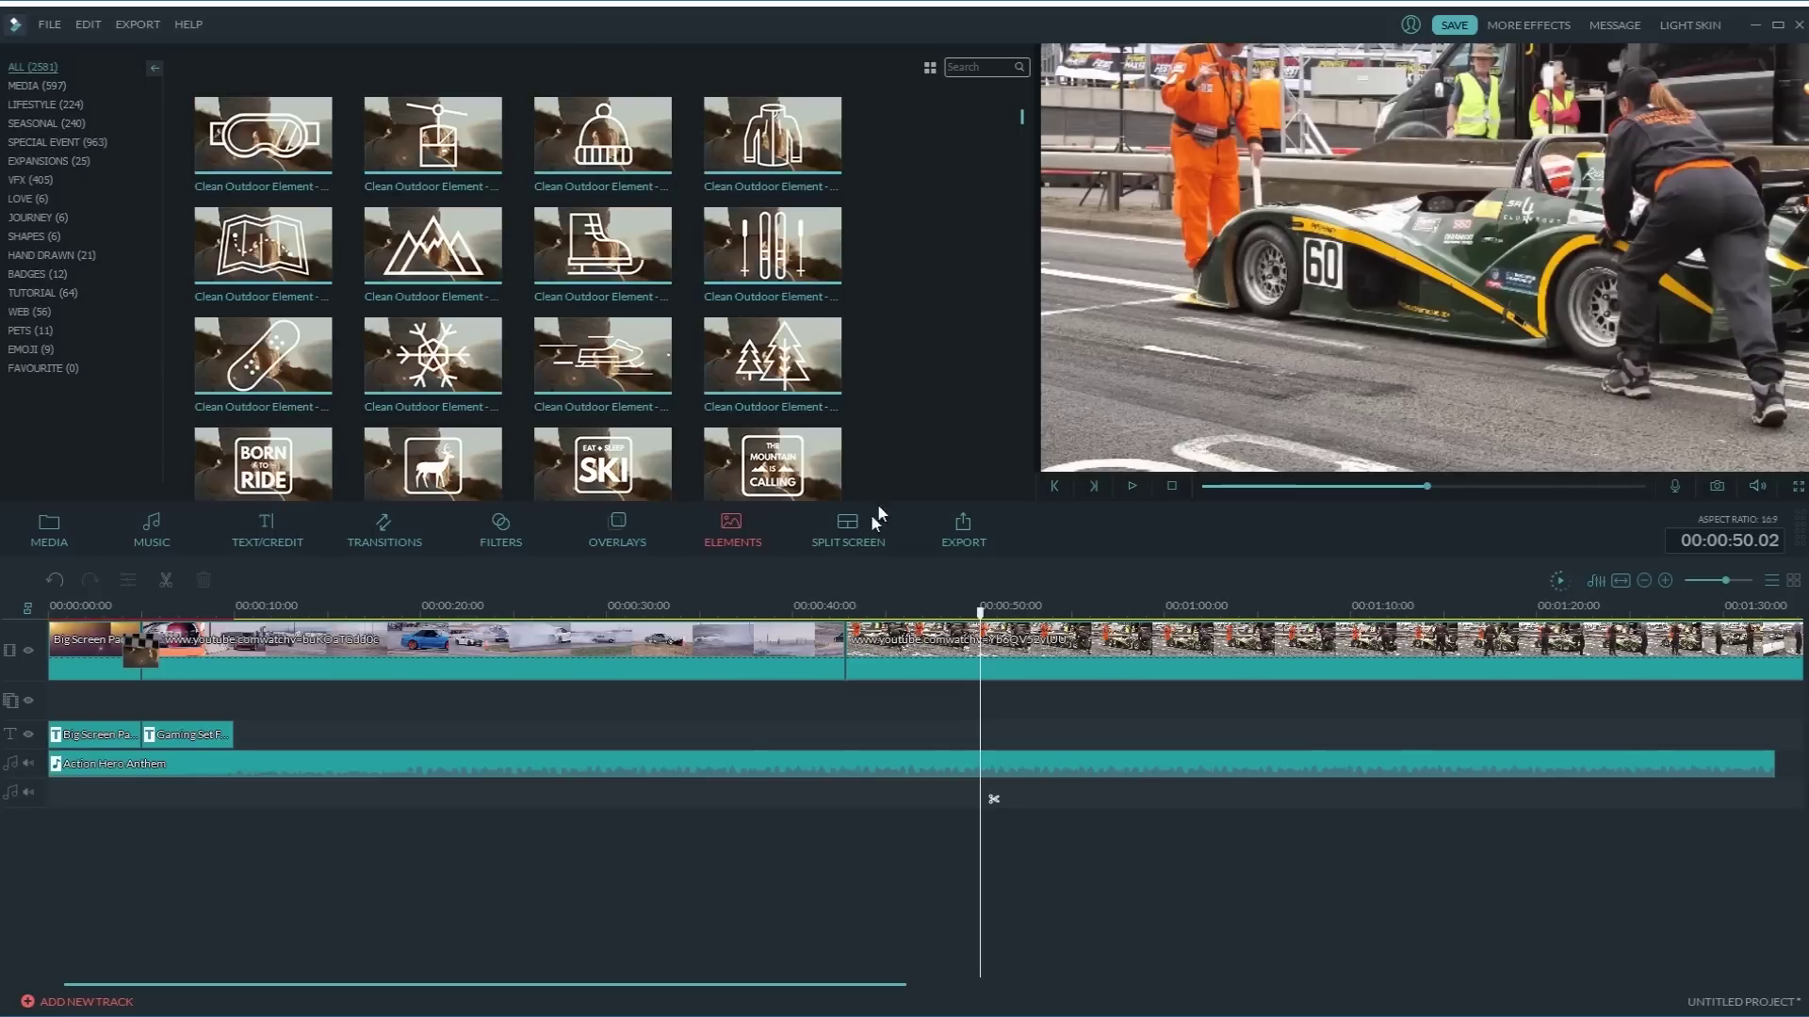
pyautogui.click(851, 534)
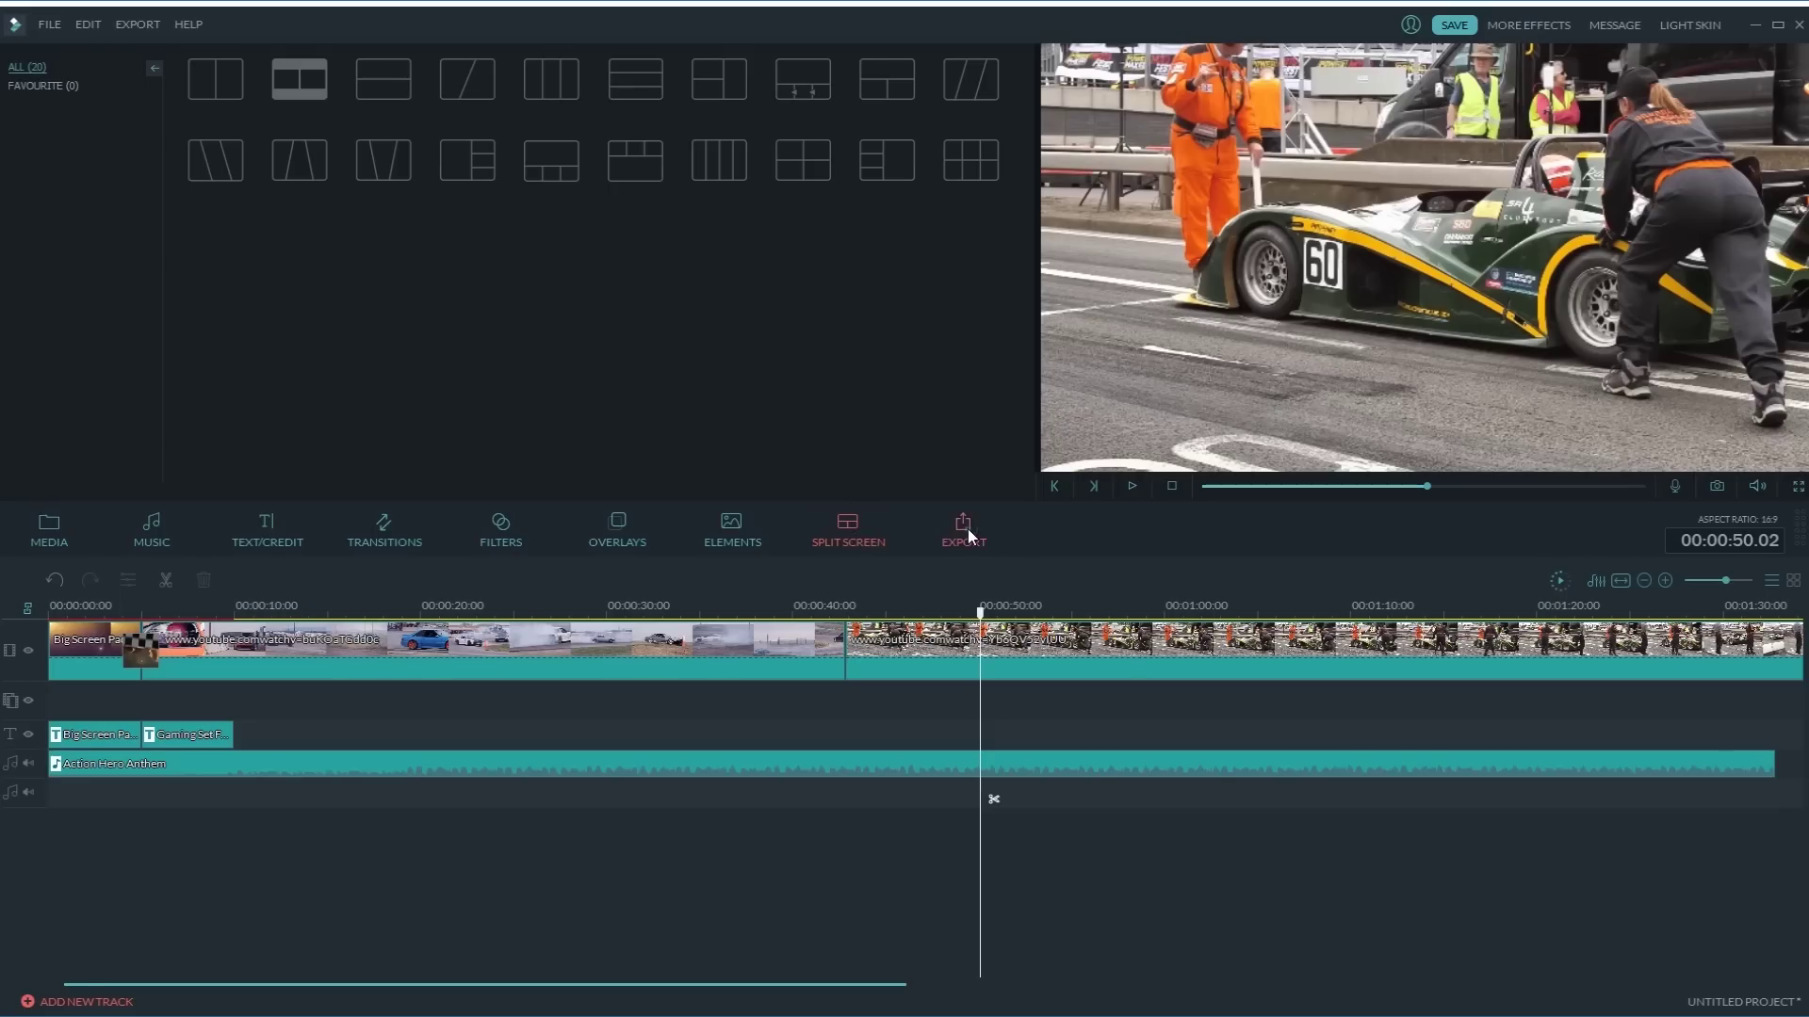
# Step: Review the Device, YouTube, Facebook, Vimeo and DVD options, then export Louvre as MP4
pyautogui.click(968, 529)
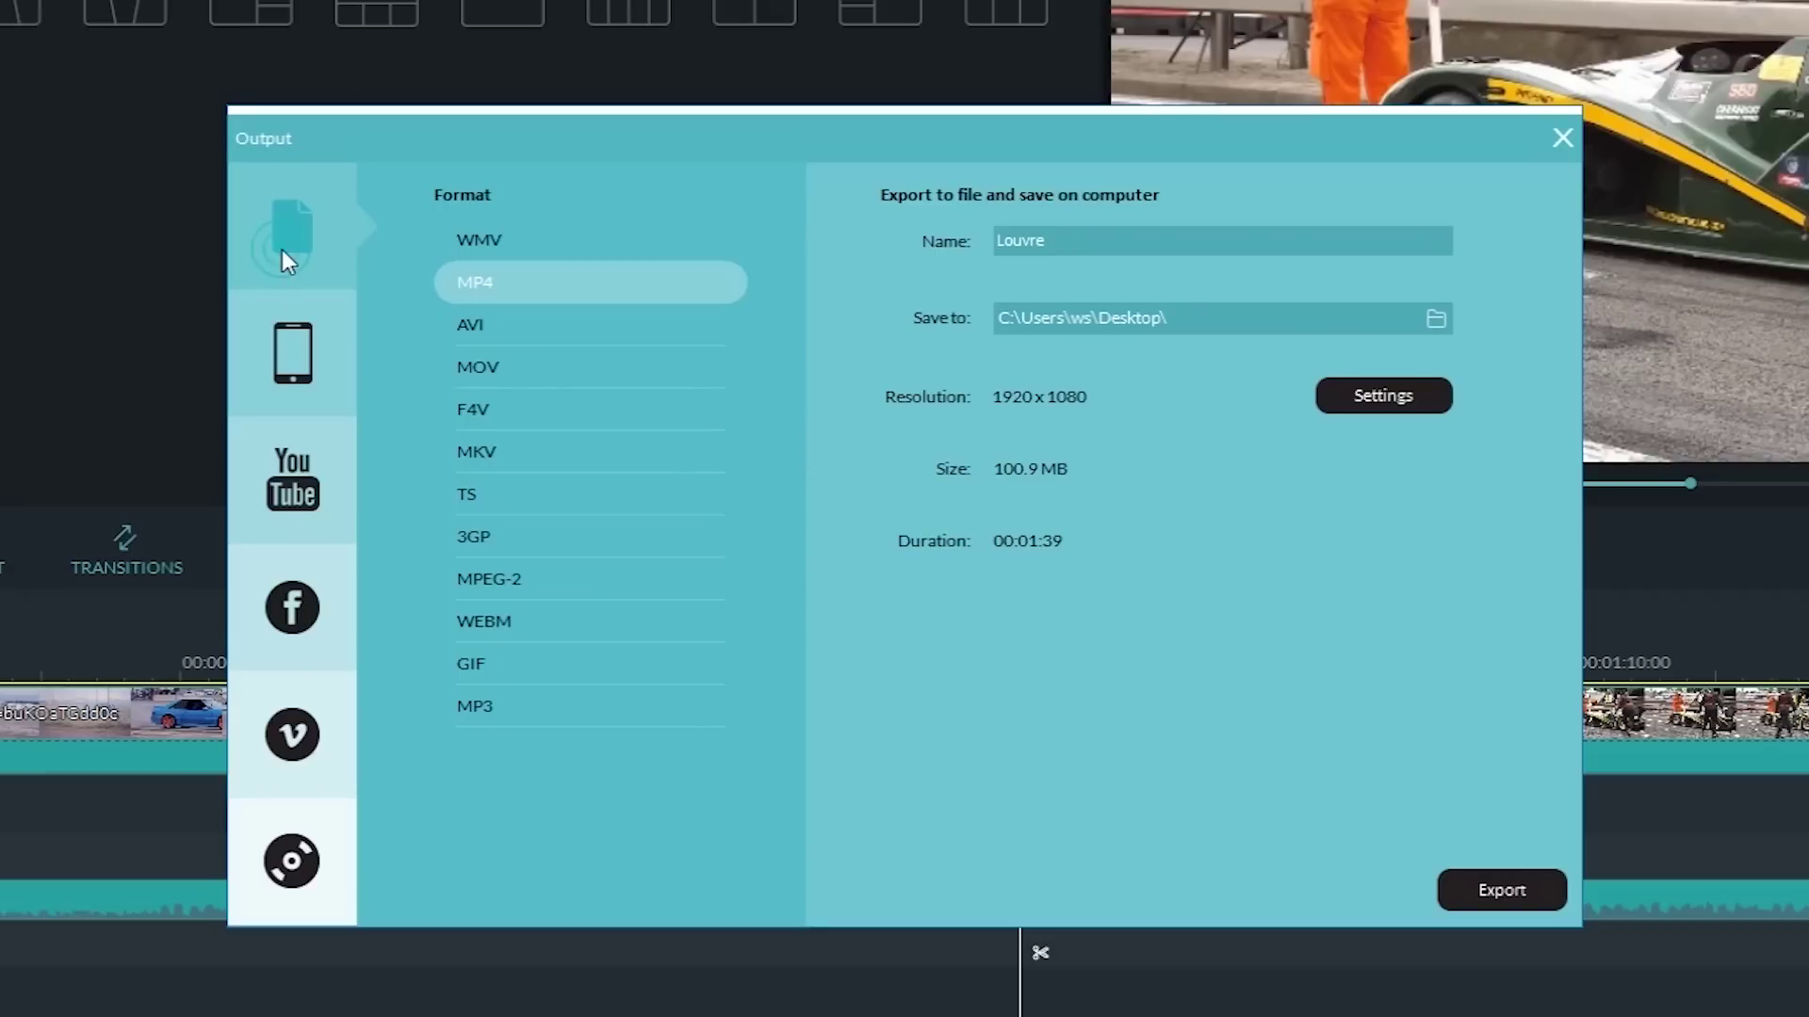
pyautogui.click(316, 351)
pyautogui.click(269, 479)
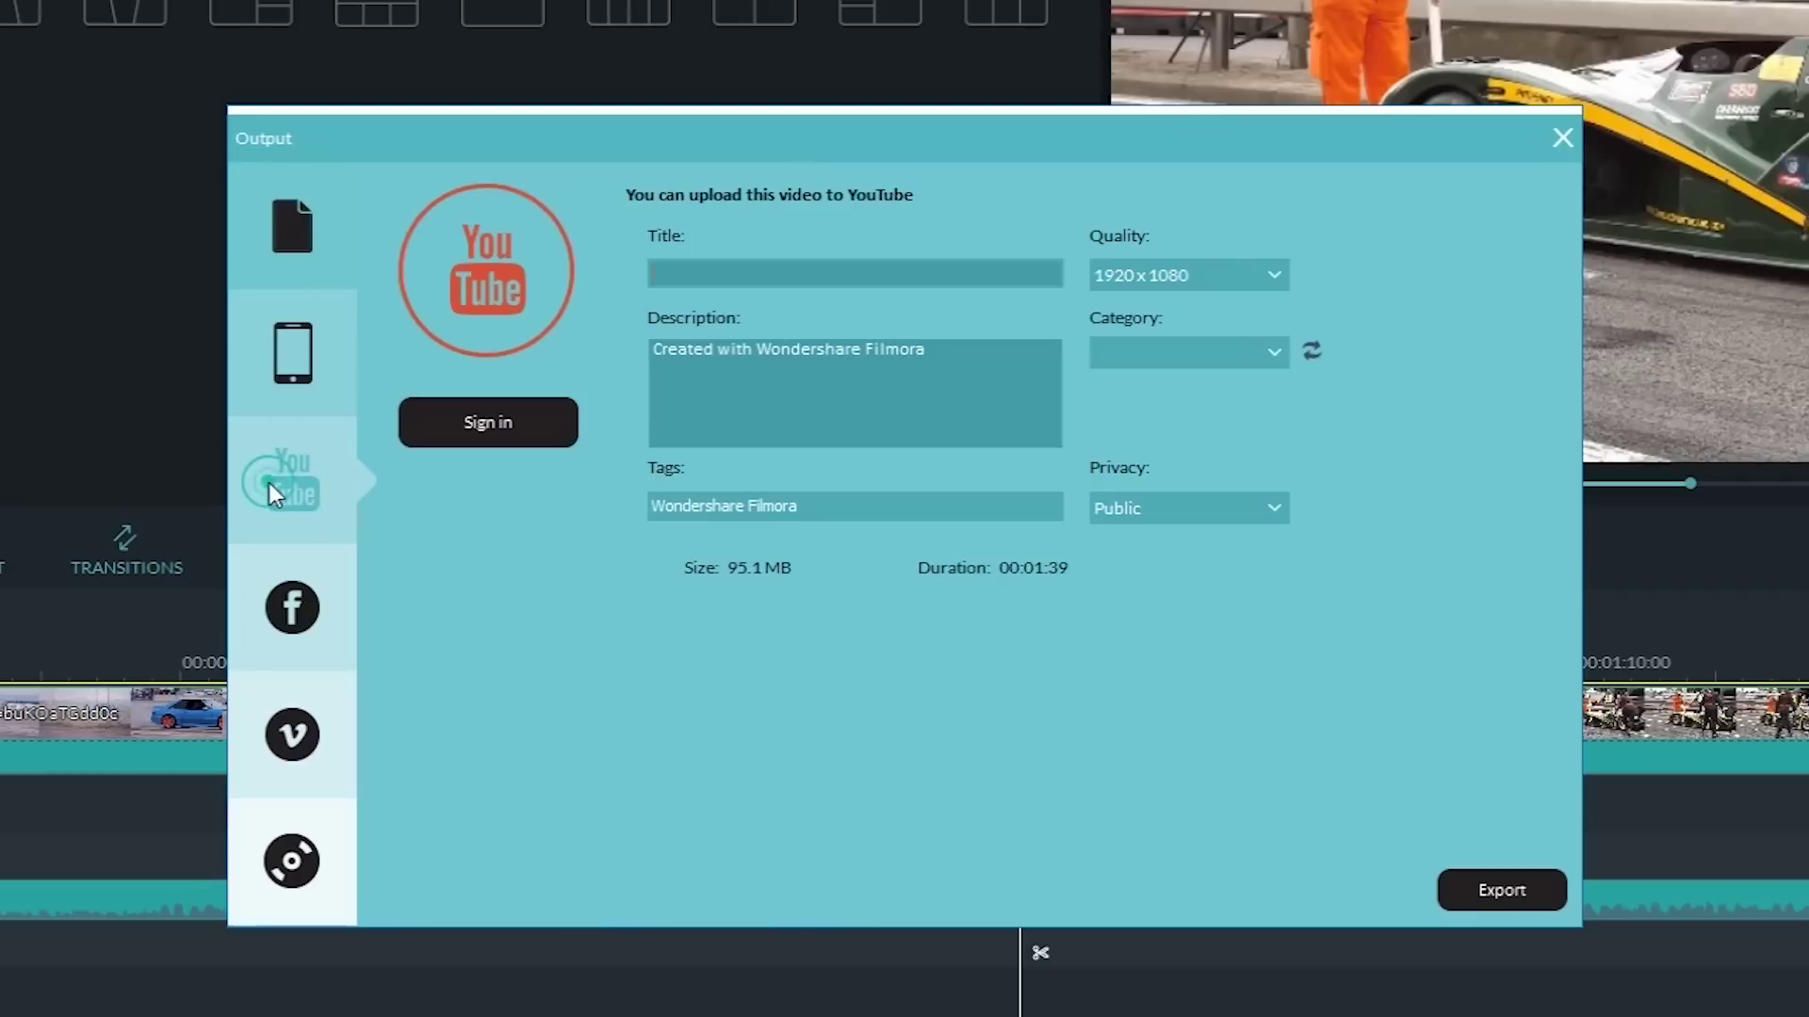
pyautogui.click(290, 628)
pyautogui.click(297, 745)
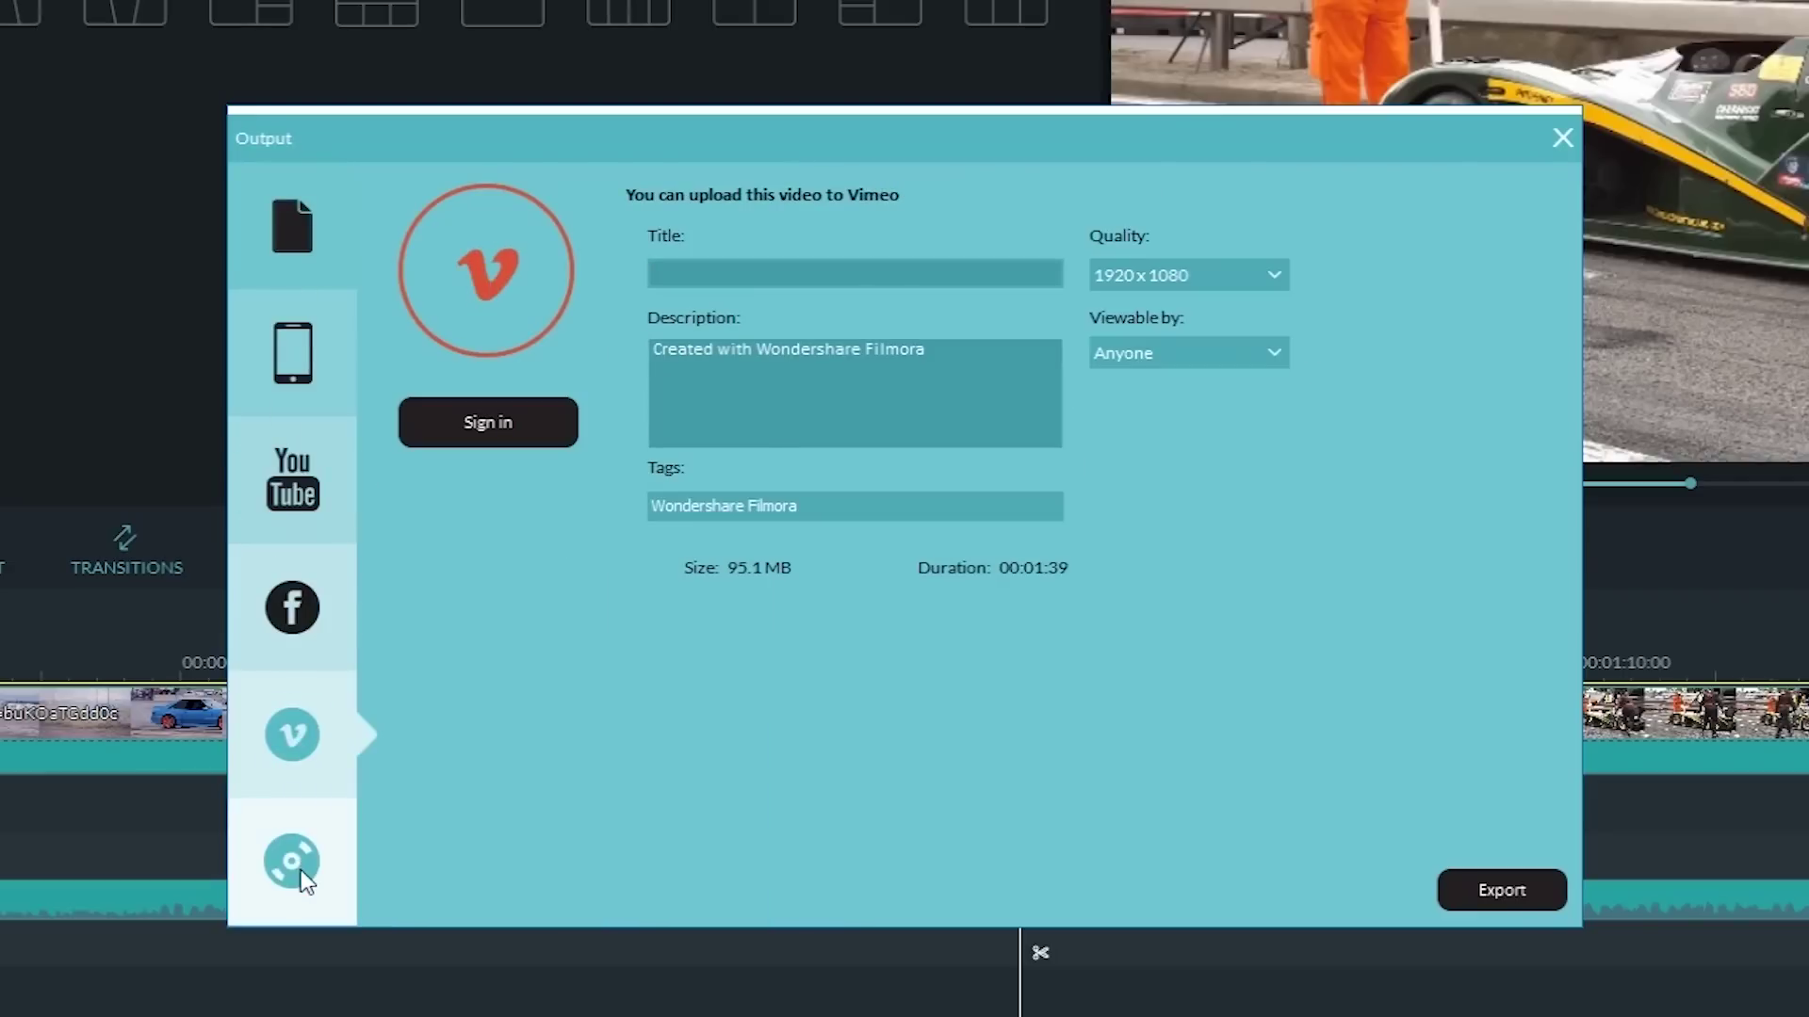
pyautogui.click(291, 860)
pyautogui.click(290, 235)
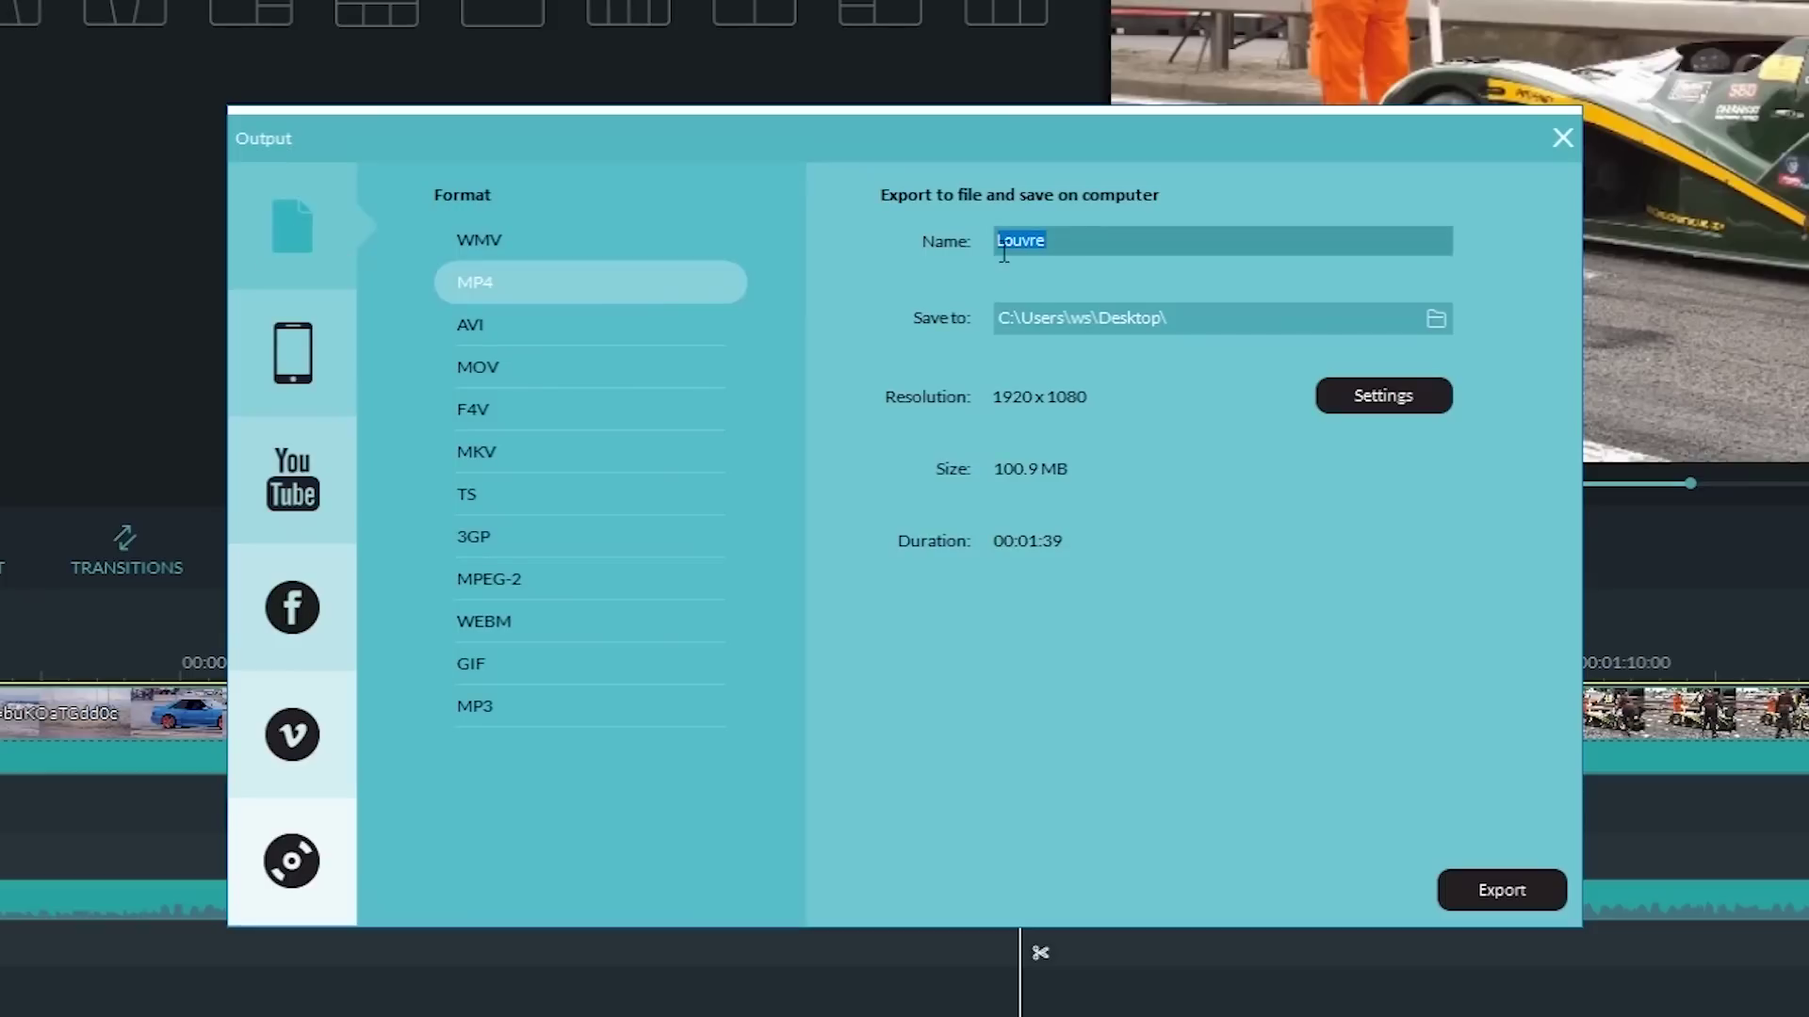
pyautogui.click(1464, 889)
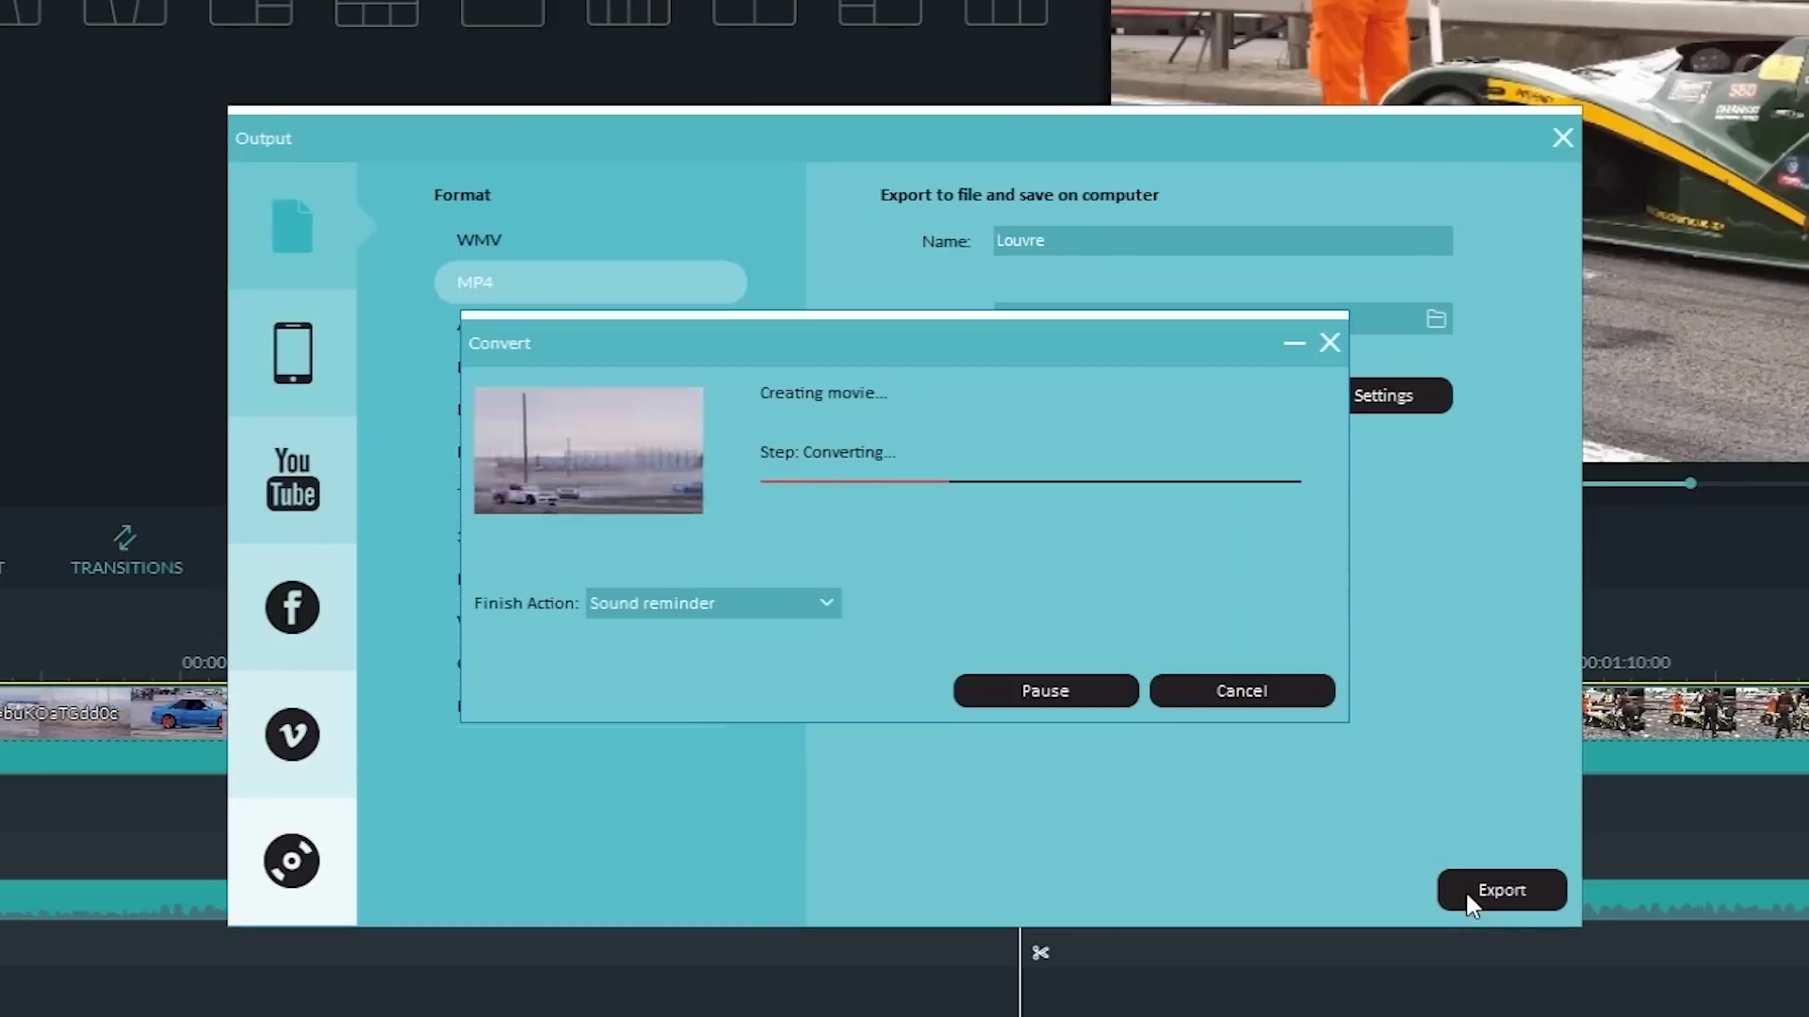